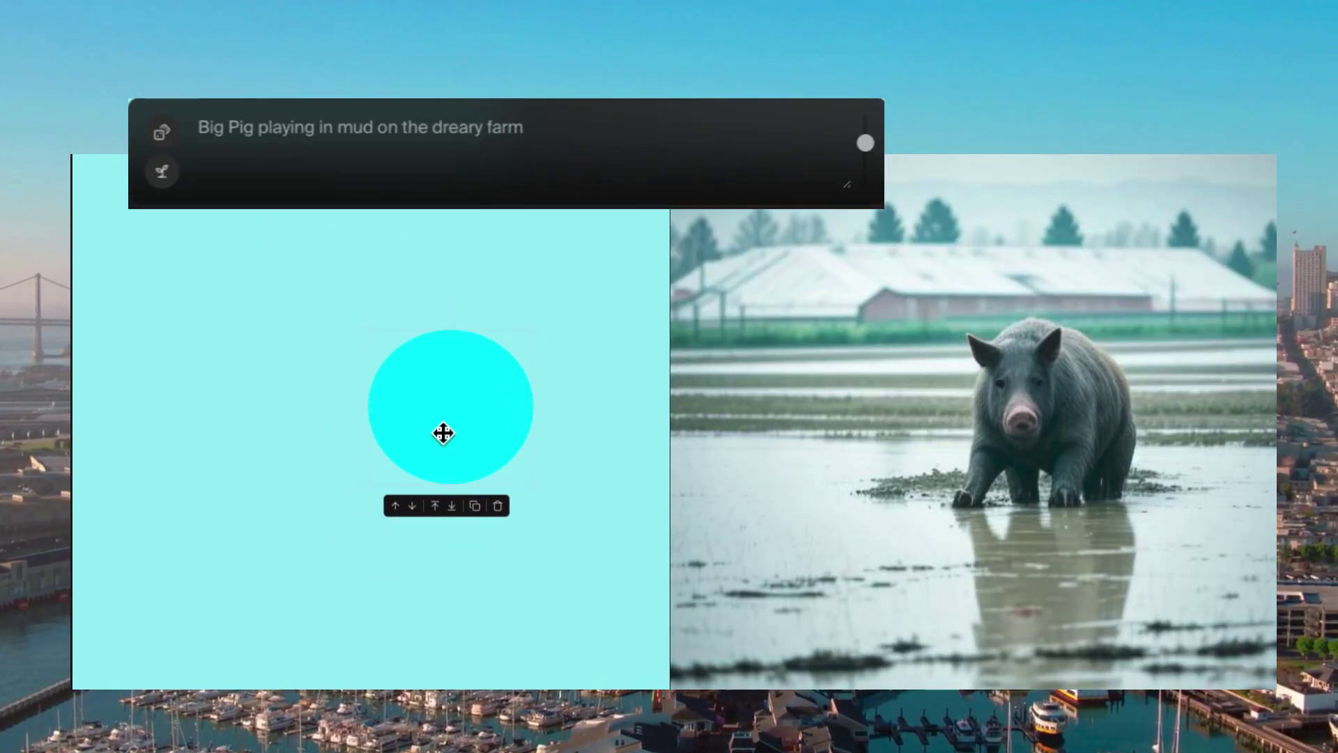
- Move the cyan circle up and to the left in the muddy pig scene
mouse_move(444, 433)
left_mouse_down()
mouse_move(372, 346)
mouse_move(365, 375)
left_mouse_up()
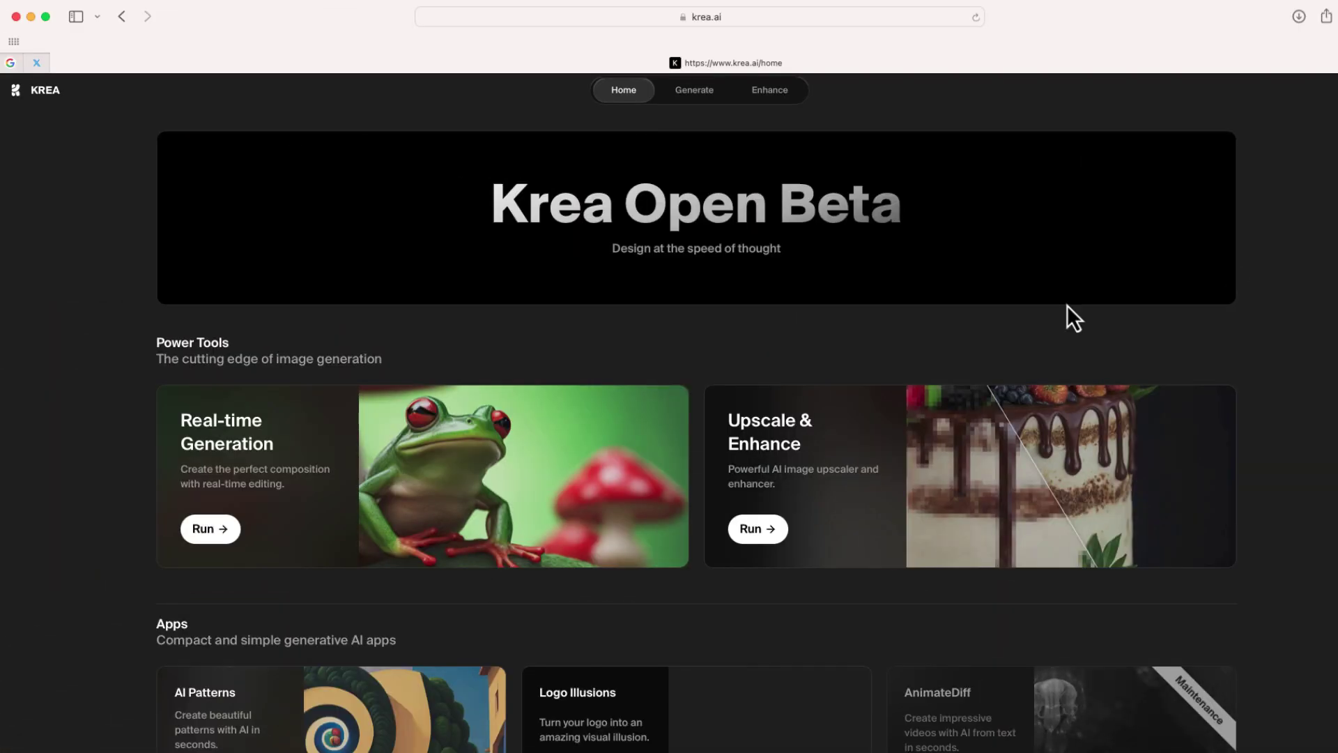
- Launch Real-time Generation from its card on the Krea home page
left_click(214, 529)
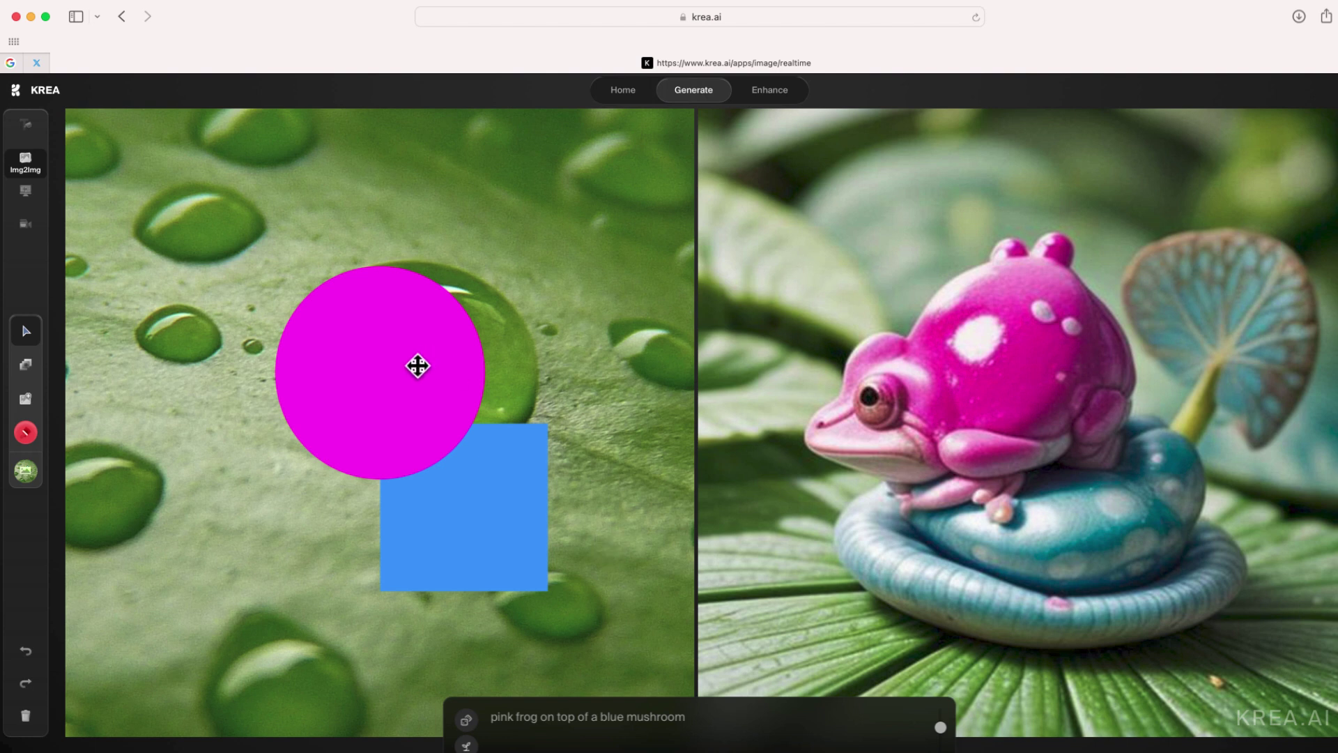
- Shuffle the blue square and magenta circle around, then enlarge the circle and shift it down-right
left_click_drag(419, 366, 292, 247)
left_click_drag(426, 475, 479, 395)
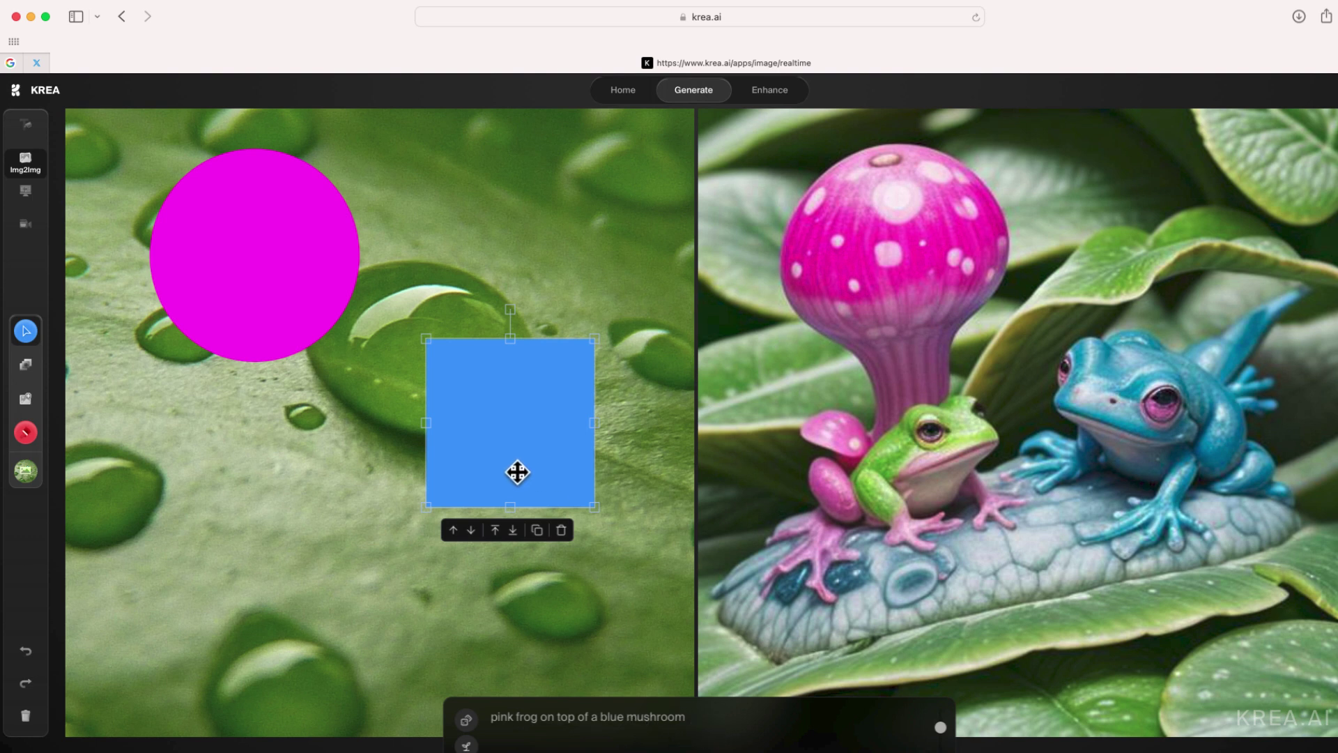
left_click_drag(517, 470, 380, 542)
mouse_move(265, 283)
left_mouse_down()
mouse_move(363, 321)
mouse_move(387, 351)
mouse_move(255, 301)
left_mouse_up()
mouse_move(338, 481)
left_mouse_down()
mouse_move(453, 364)
mouse_move(455, 227)
left_mouse_up()
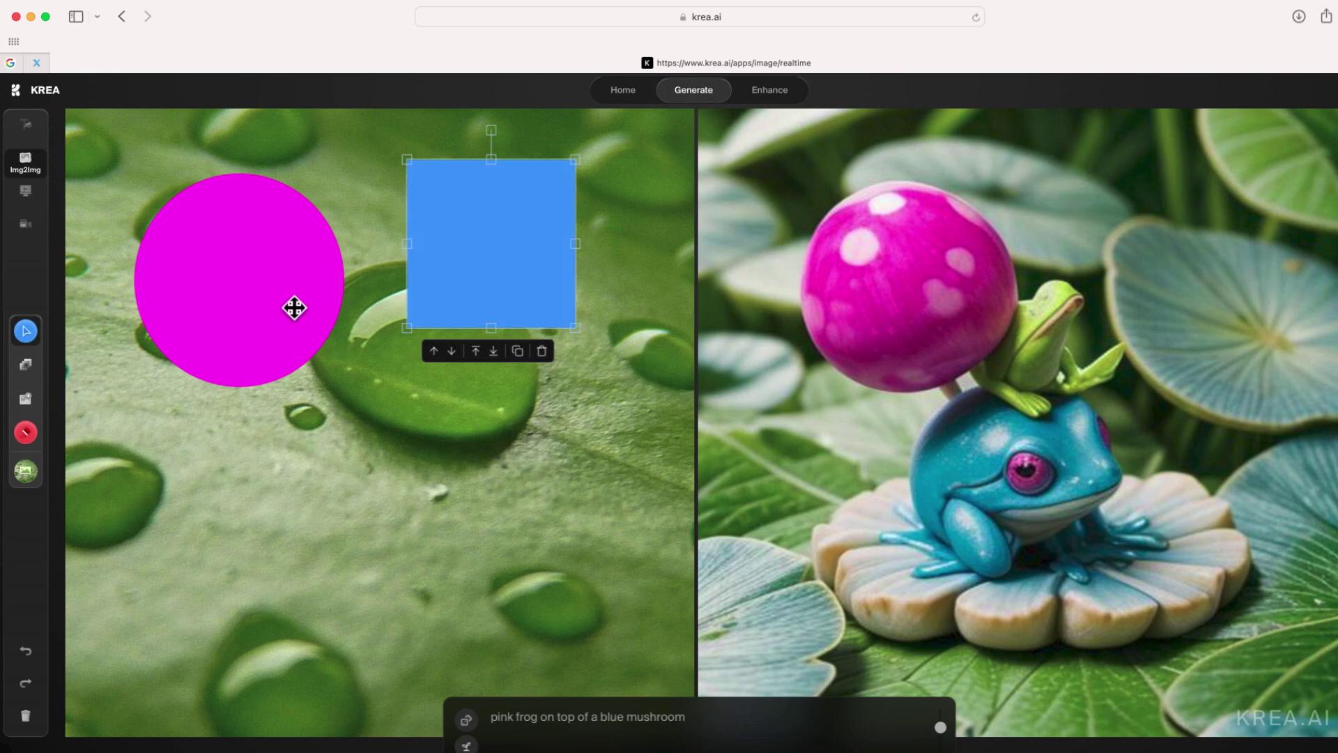
left_click_drag(292, 304, 436, 532)
left_click_drag(506, 290, 247, 303)
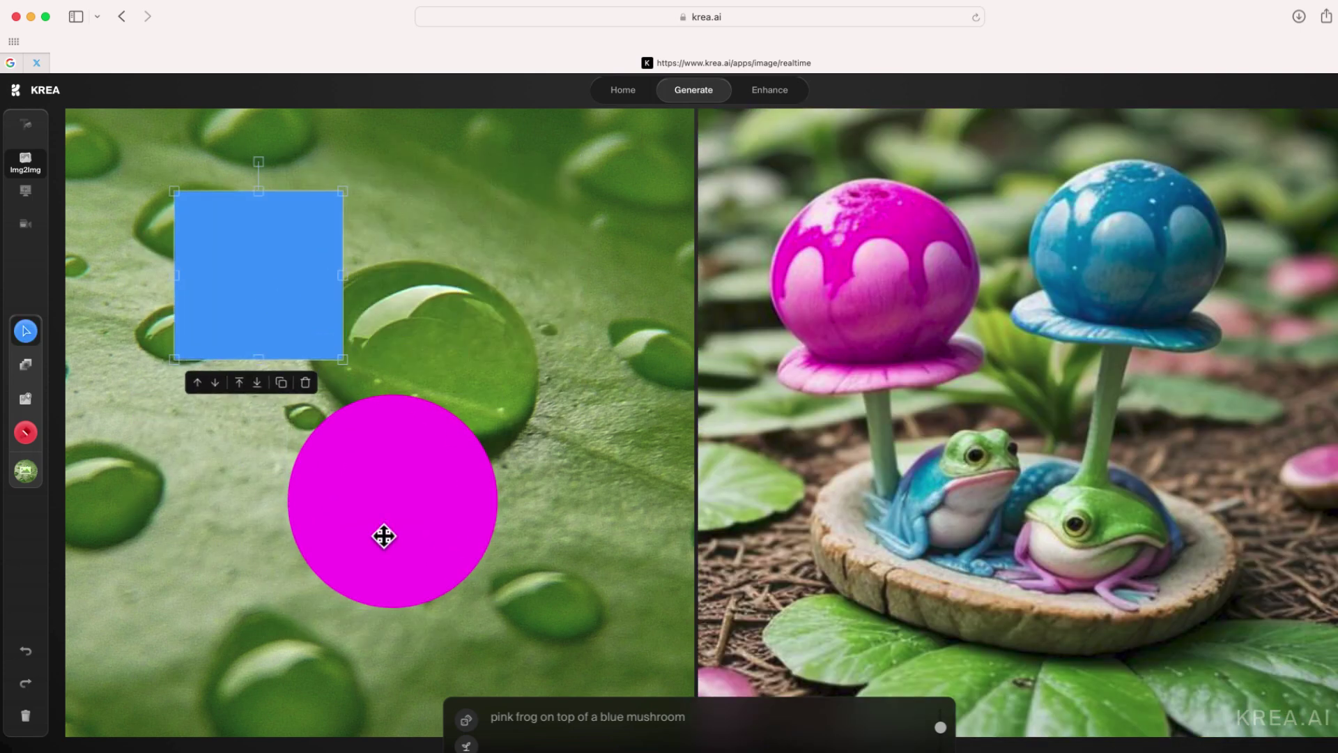
left_click_drag(383, 538, 491, 345)
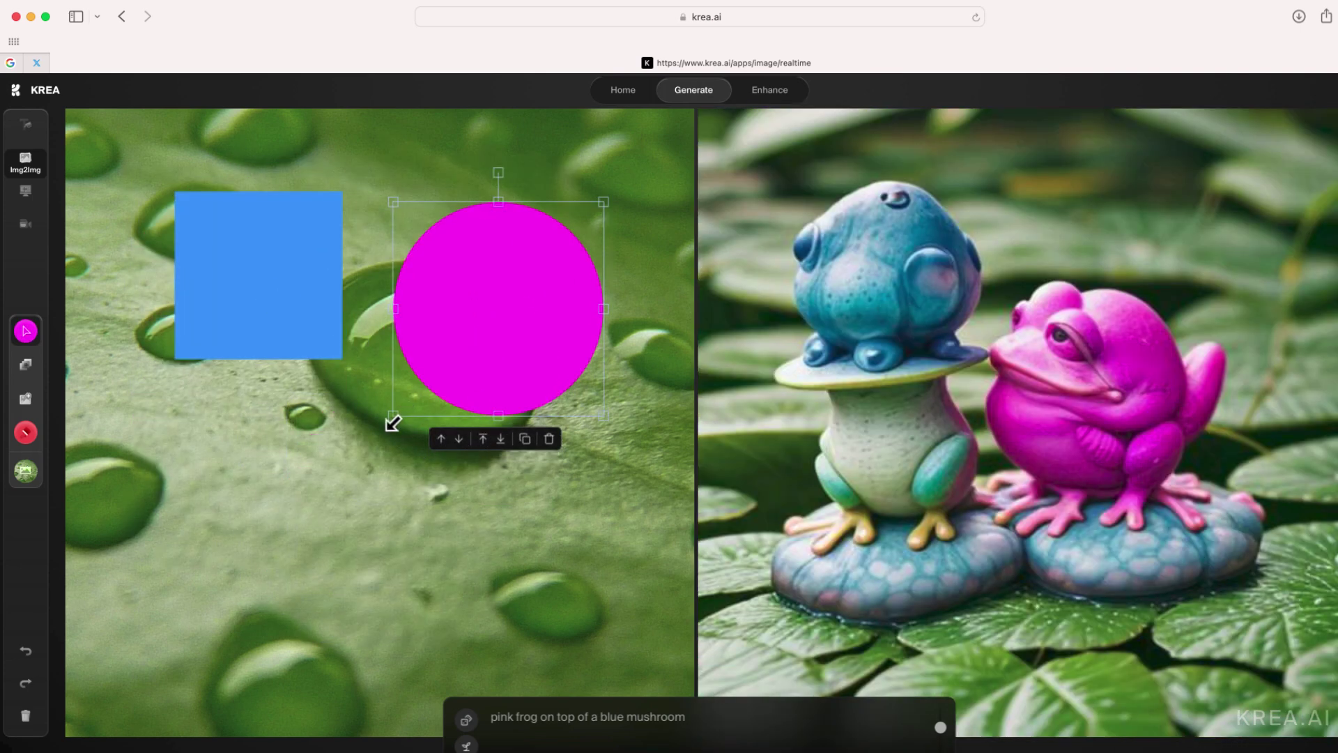
left_click_drag(394, 422, 317, 499)
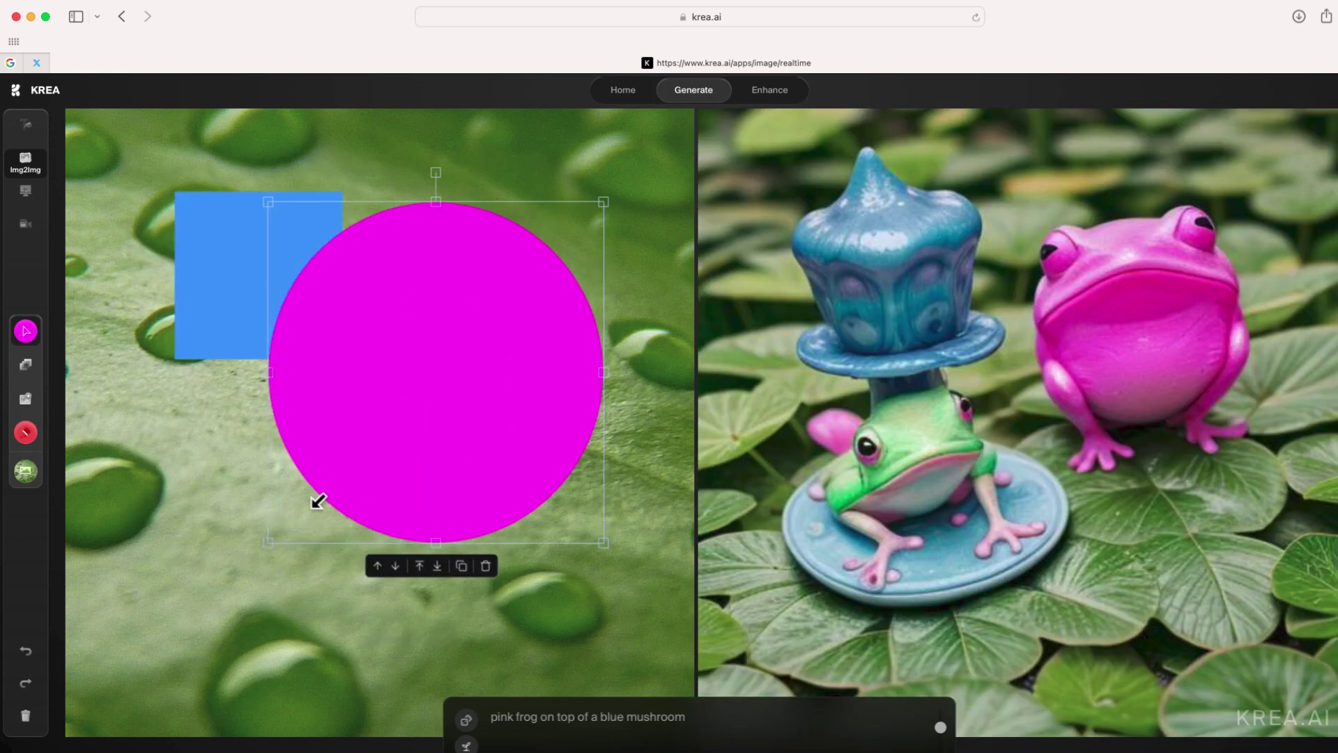
left_click_drag(404, 437, 469, 514)
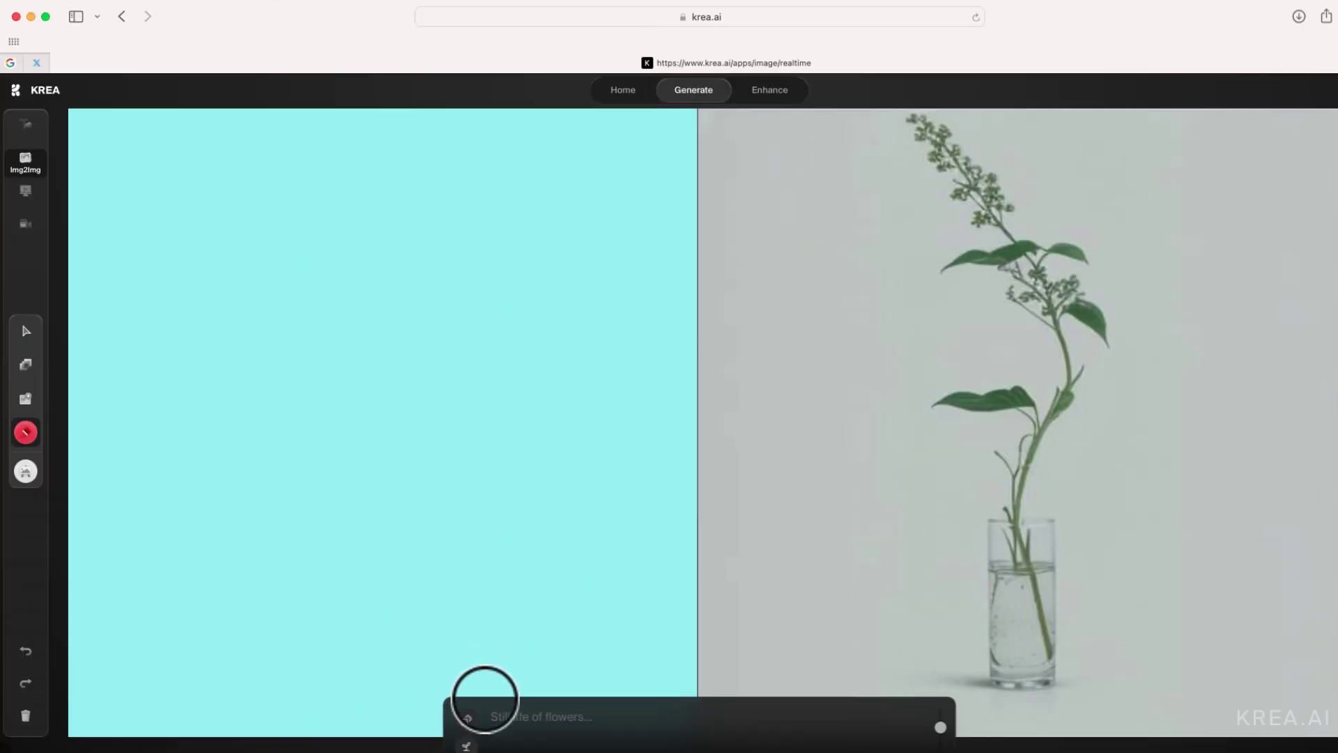
- Roll random prompts until the Frank Lloyd Wright-inspired prairie house prompt appears
left_click(466, 731)
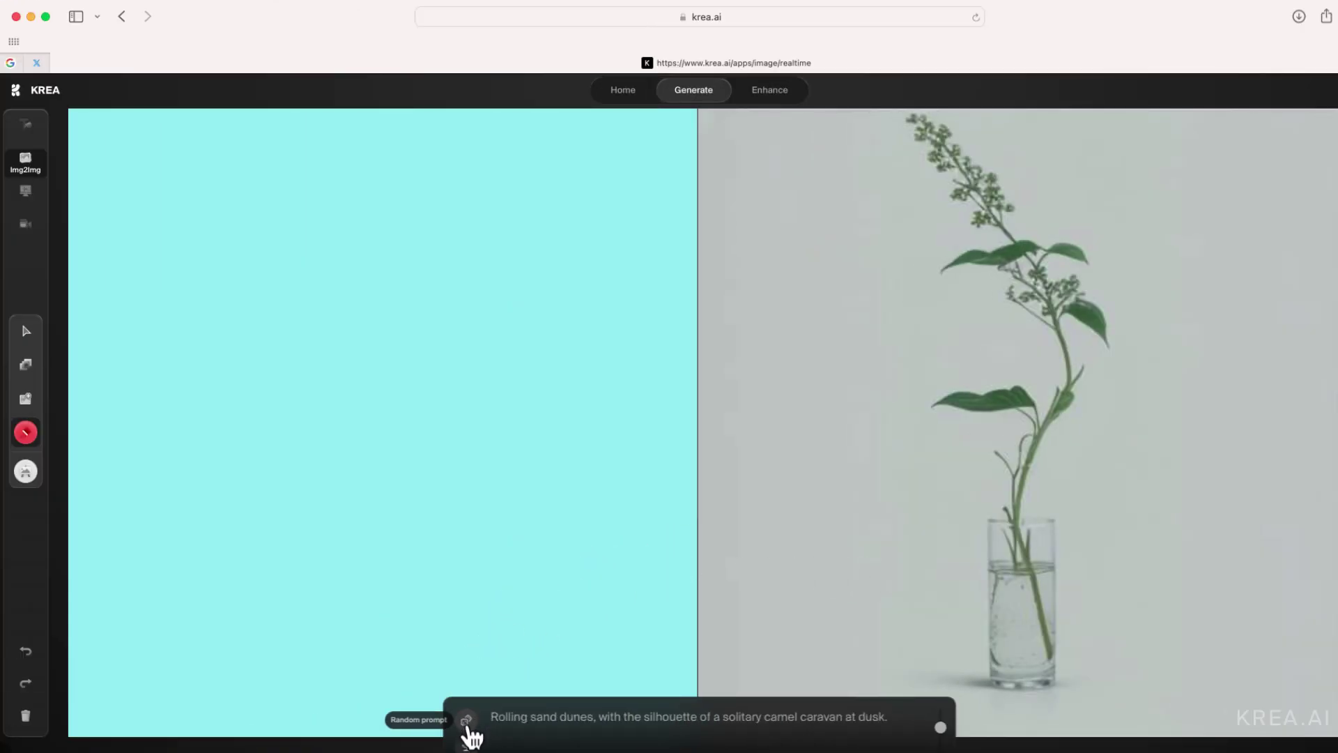
left_click(467, 732)
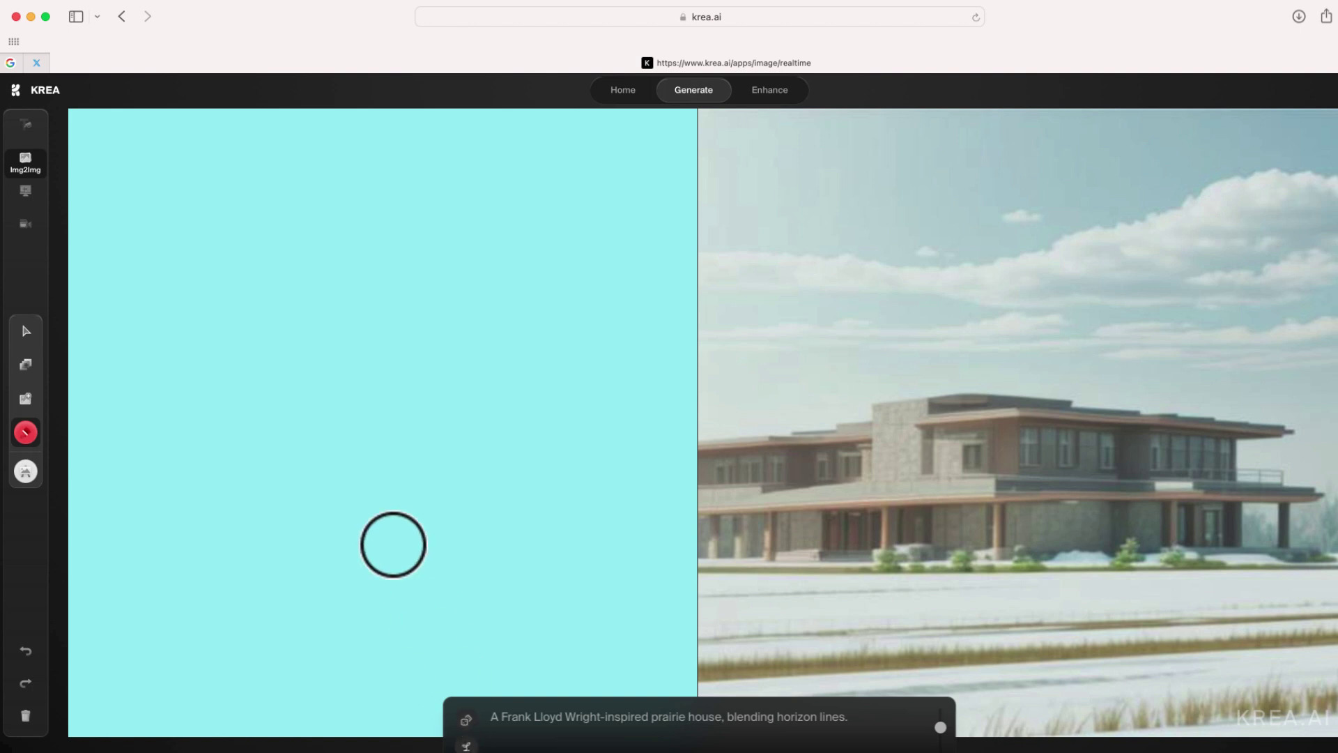
- Draw a cyan rectangle, then duplicate it as a shorter block to its right
left_click(26, 368)
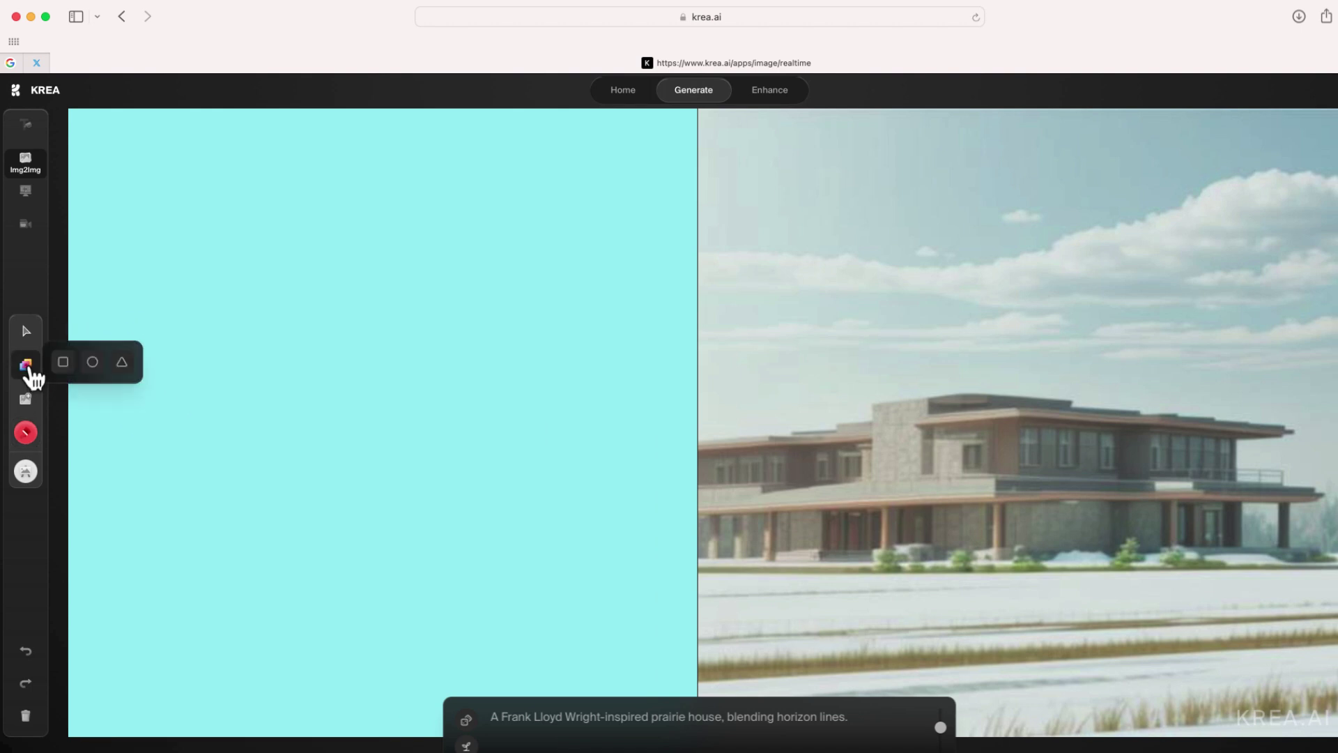
left_click_drag(74, 356, 380, 584)
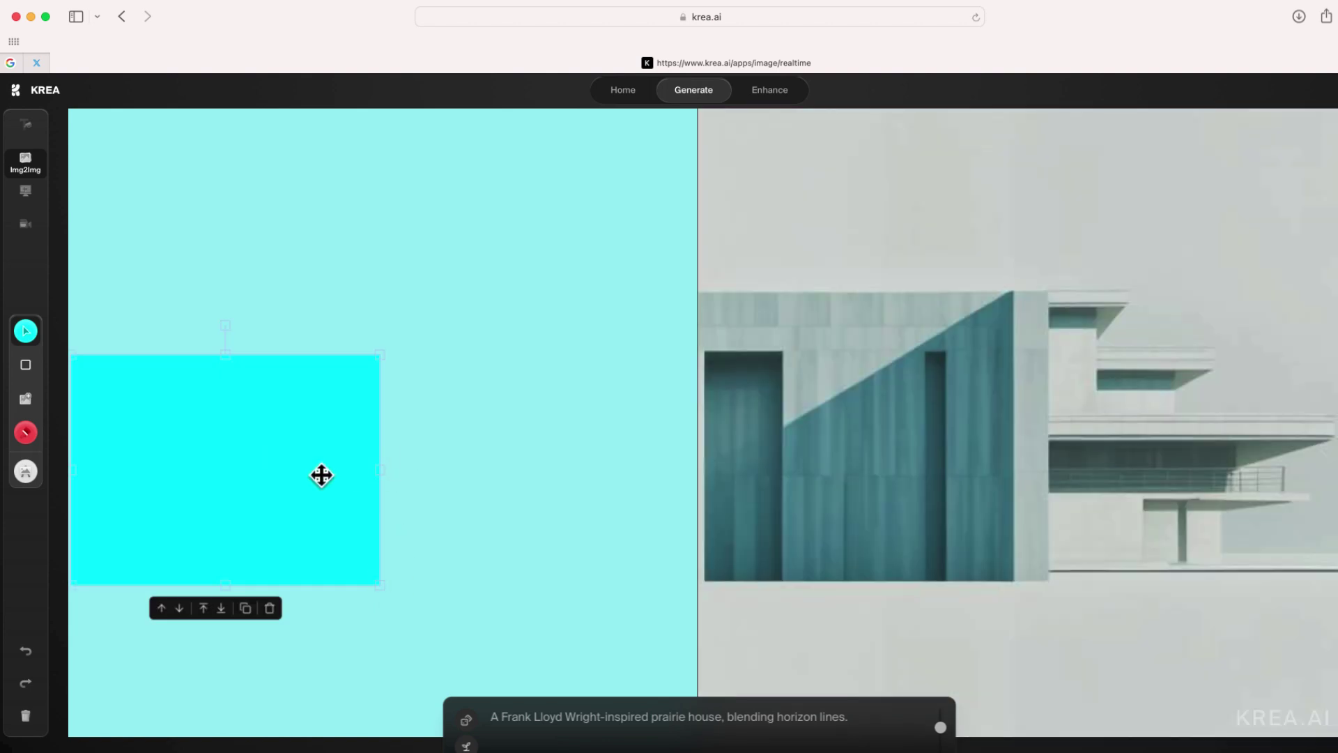
left_click(251, 616)
left_click_drag(302, 517, 461, 517)
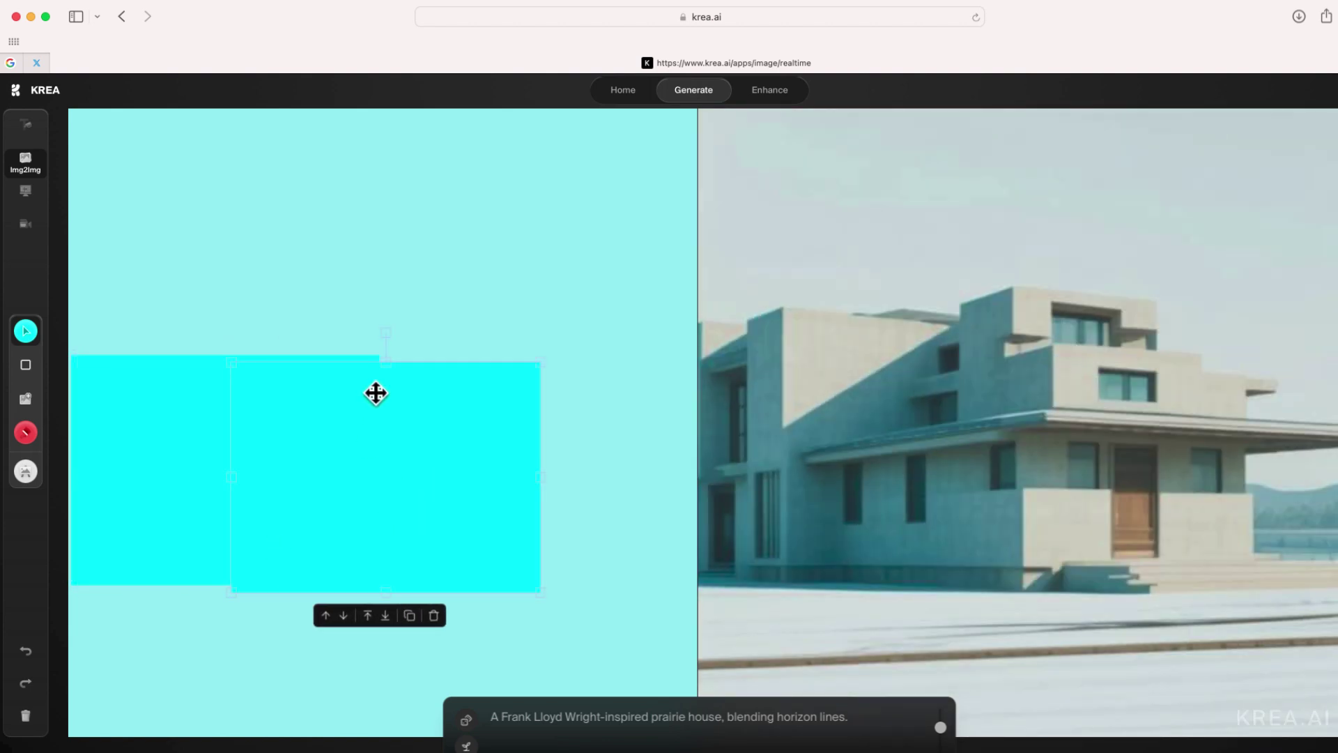
mouse_move(384, 373)
left_mouse_down()
mouse_move(382, 532)
mouse_move(469, 526)
mouse_move(508, 500)
left_mouse_up()
mouse_move(488, 546)
left_mouse_down()
mouse_move(487, 559)
mouse_move(489, 450)
left_mouse_up()
- Duplicate more rectangles to add a narrower step and a raised tower on the right
left_click(537, 612)
mouse_move(379, 448)
left_mouse_down()
mouse_move(481, 449)
mouse_move(511, 482)
left_mouse_up()
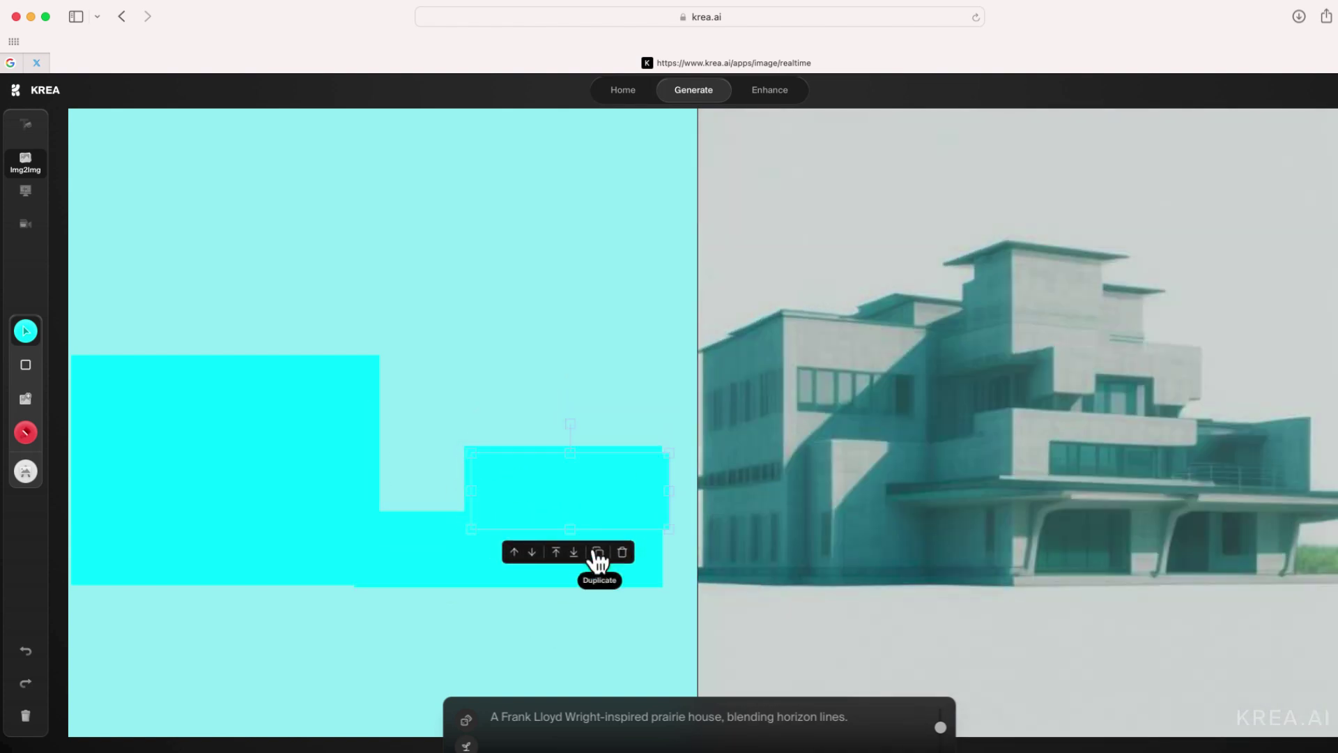
left_click_drag(547, 439, 546, 411)
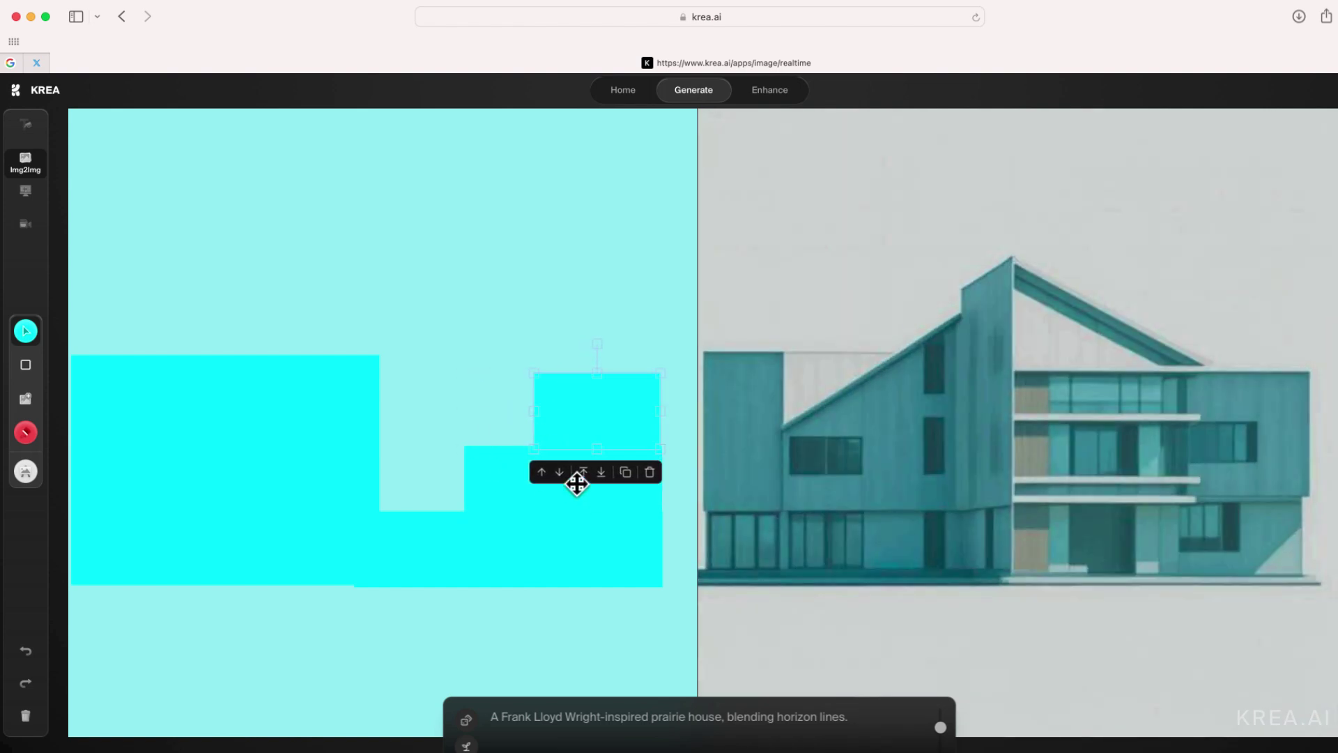
left_click(625, 473)
mouse_move(573, 403)
left_mouse_down()
mouse_move(574, 318)
mouse_move(606, 353)
left_mouse_up()
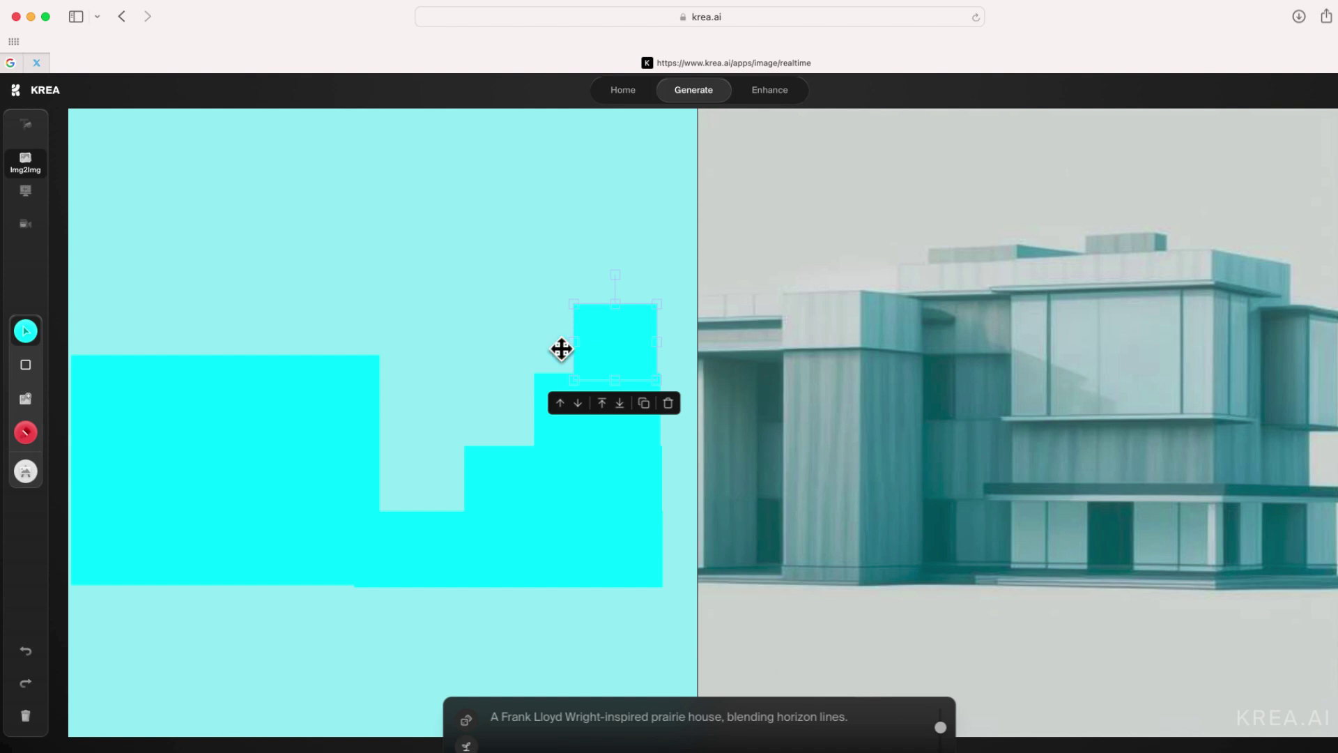
- Switch the brush to yellow and paint a sun in the top-left corner
left_click(25, 431)
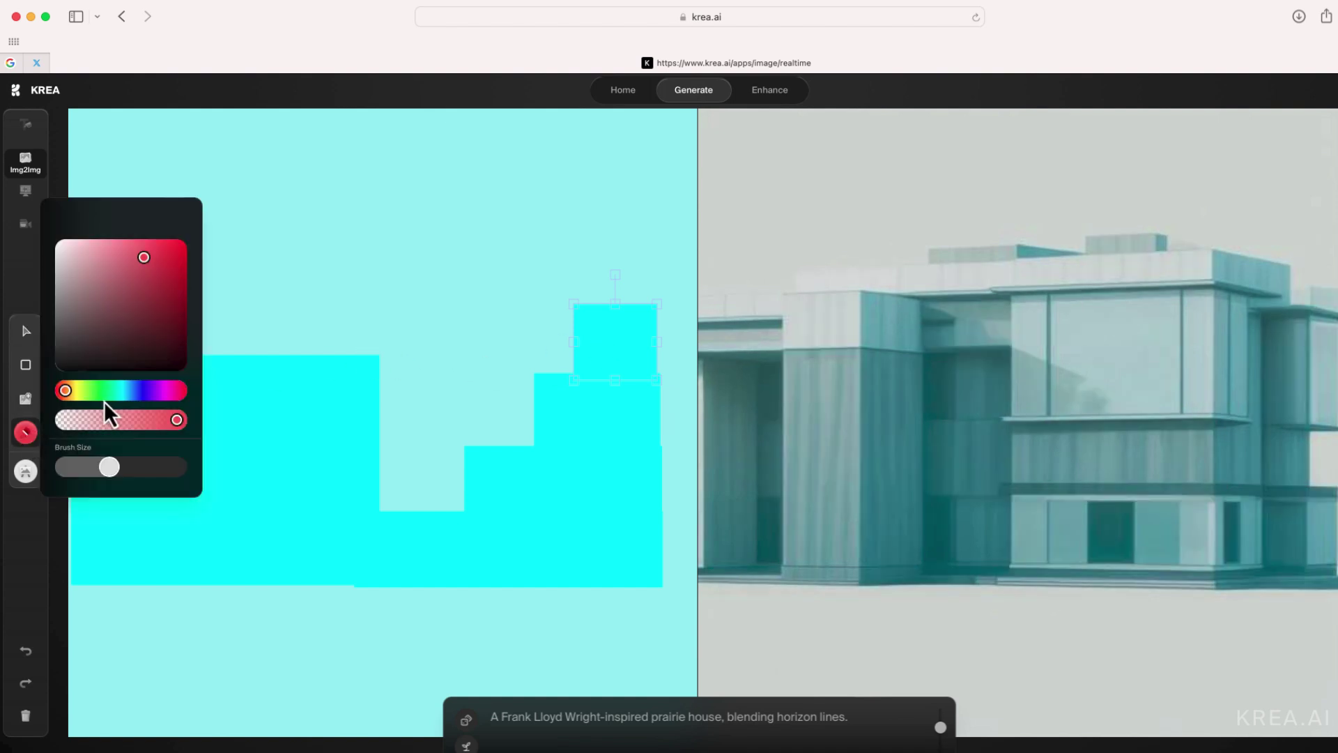
left_click_drag(80, 393, 85, 393)
left_click_drag(157, 262, 191, 242)
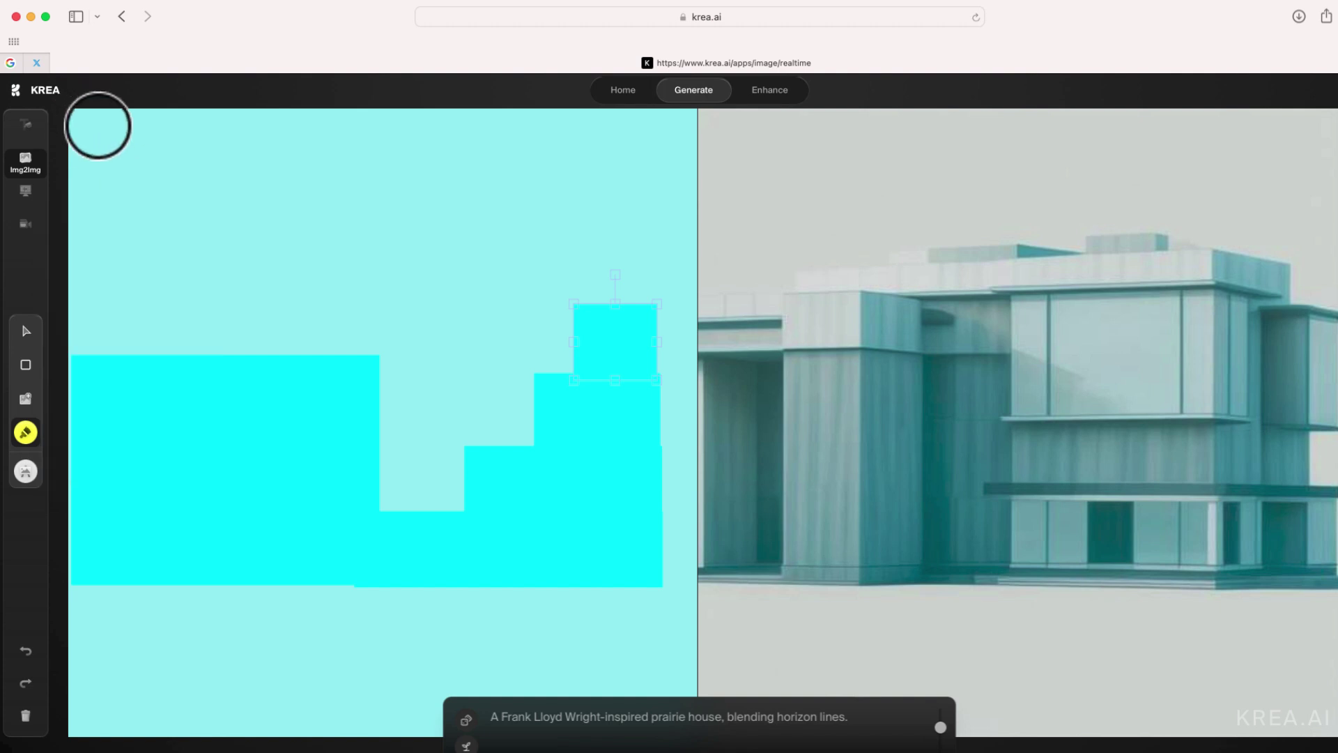
left_click(74, 124)
left_click_drag(90, 119, 120, 141)
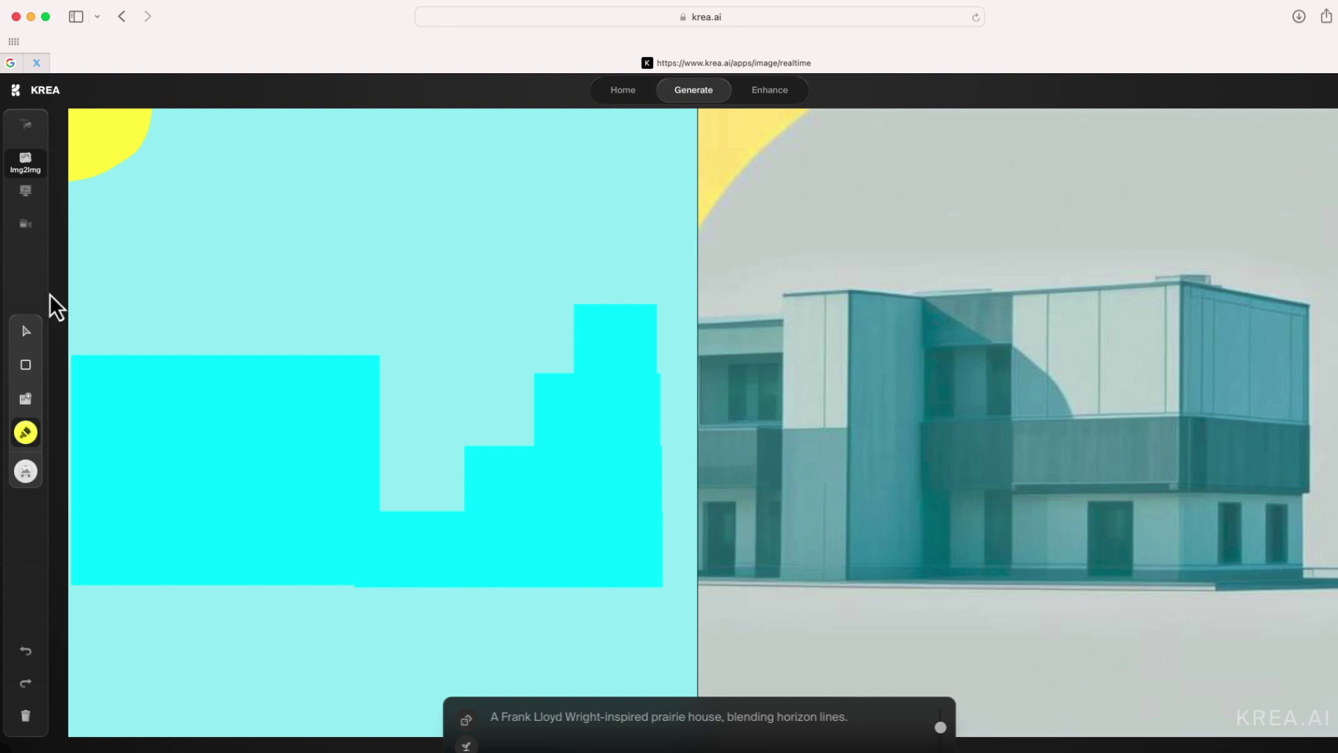
- Switch the brush to green and paint thick grass strokes along the canvas bottom
left_click(31, 430)
left_click(95, 391)
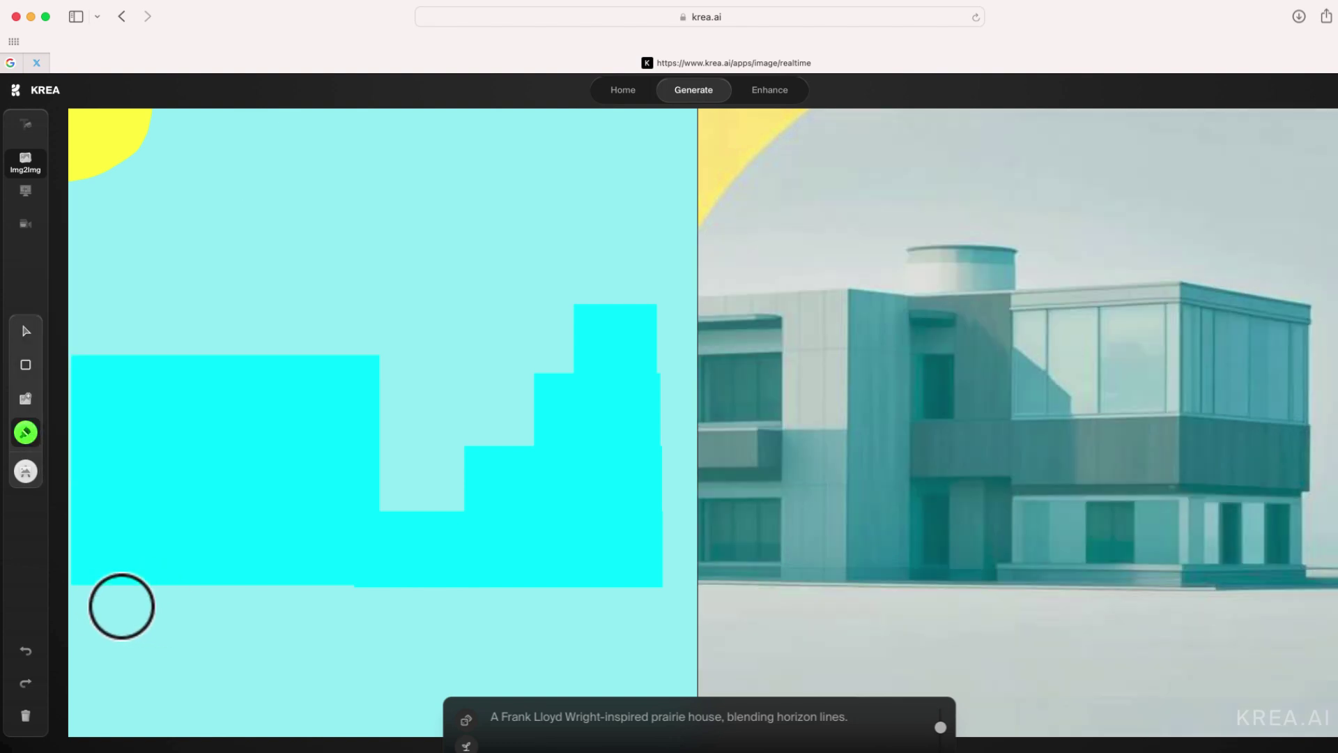
mouse_move(95, 603)
left_mouse_down()
mouse_move(637, 598)
mouse_move(589, 724)
left_mouse_up()
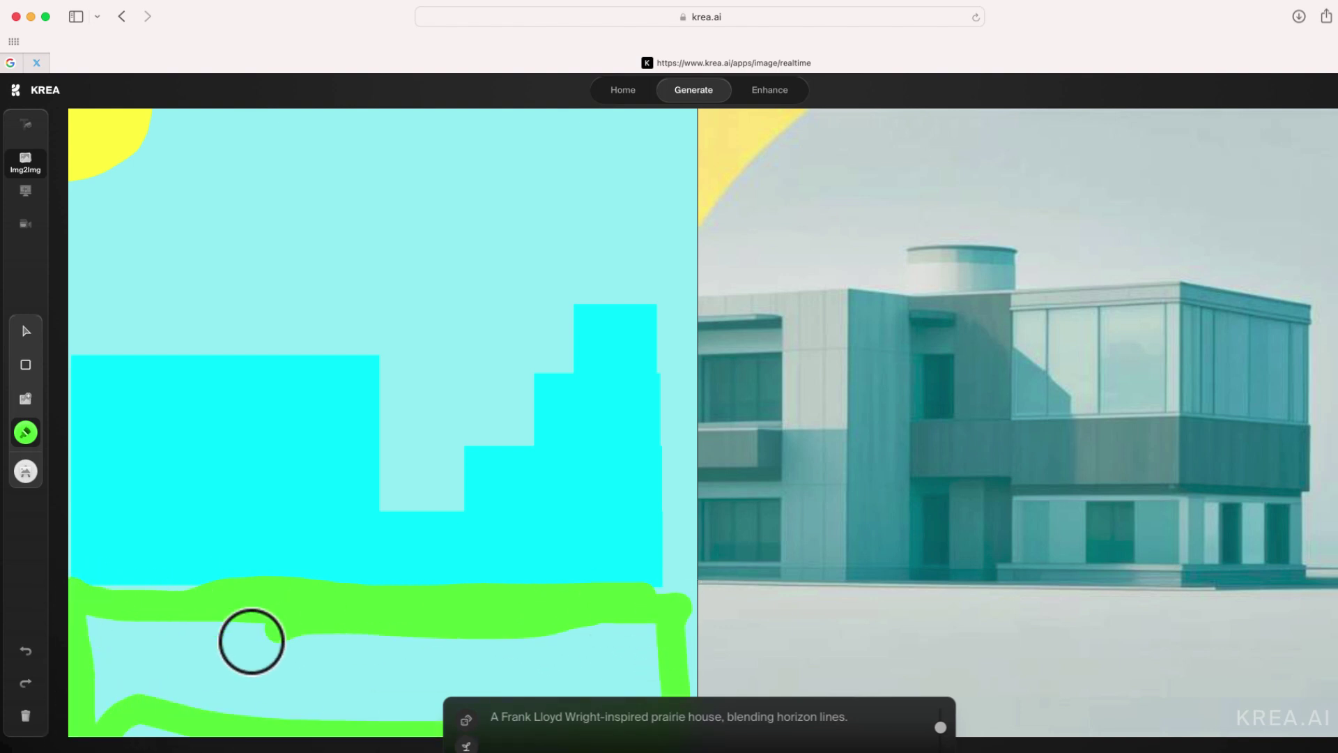
mouse_move(589, 723)
left_mouse_down()
mouse_move(193, 685)
mouse_move(263, 717)
mouse_move(607, 666)
mouse_move(485, 728)
mouse_move(642, 645)
mouse_move(356, 694)
mouse_move(233, 652)
mouse_move(227, 700)
mouse_move(160, 703)
left_mouse_up()
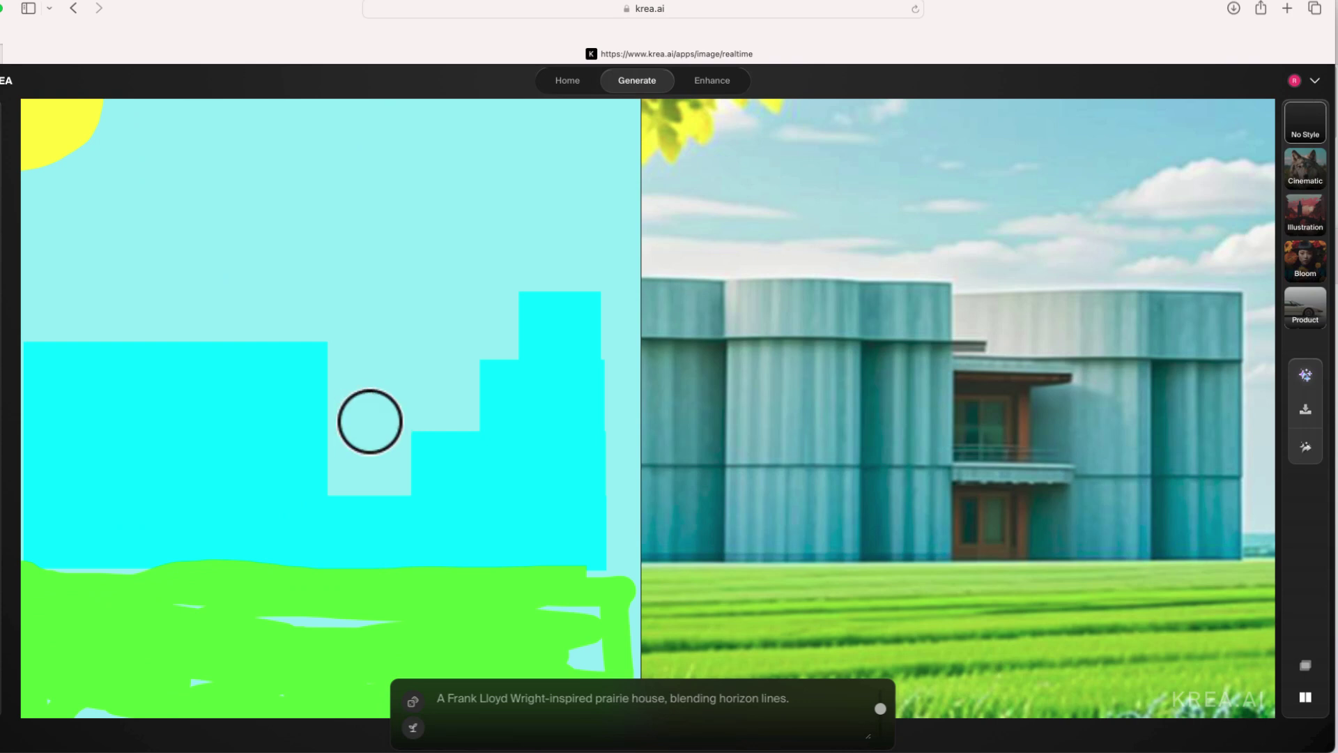
- Download the house image as a PNG, allow it in Safari, and enlarge the preview
left_click(1305, 410)
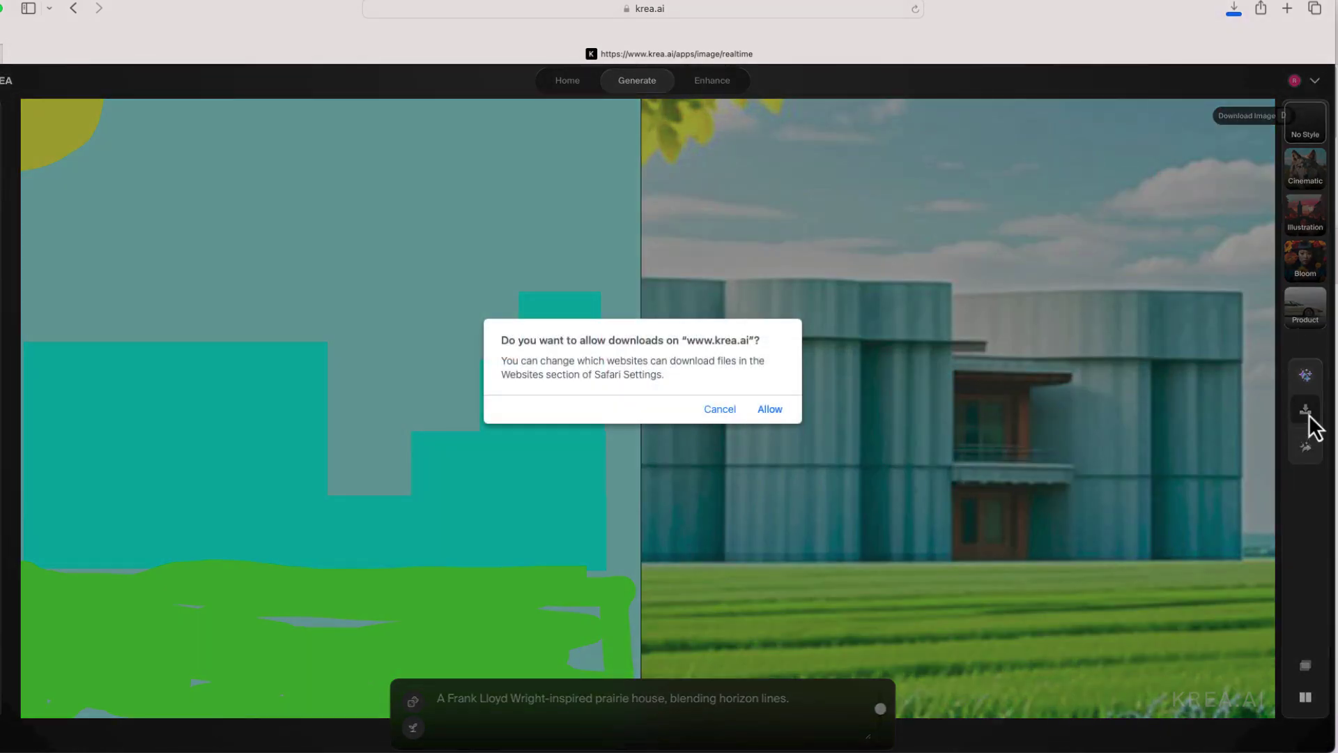
left_click(772, 412)
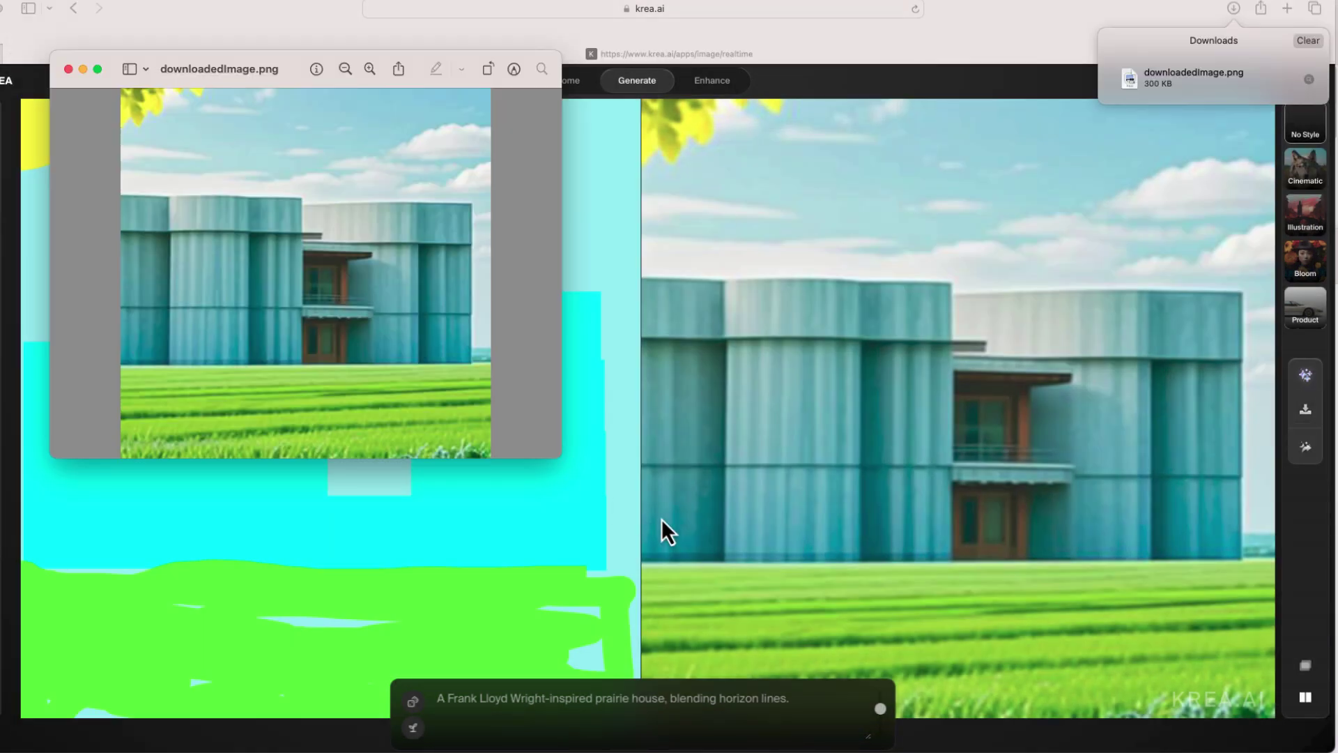
left_click_drag(559, 455, 949, 635)
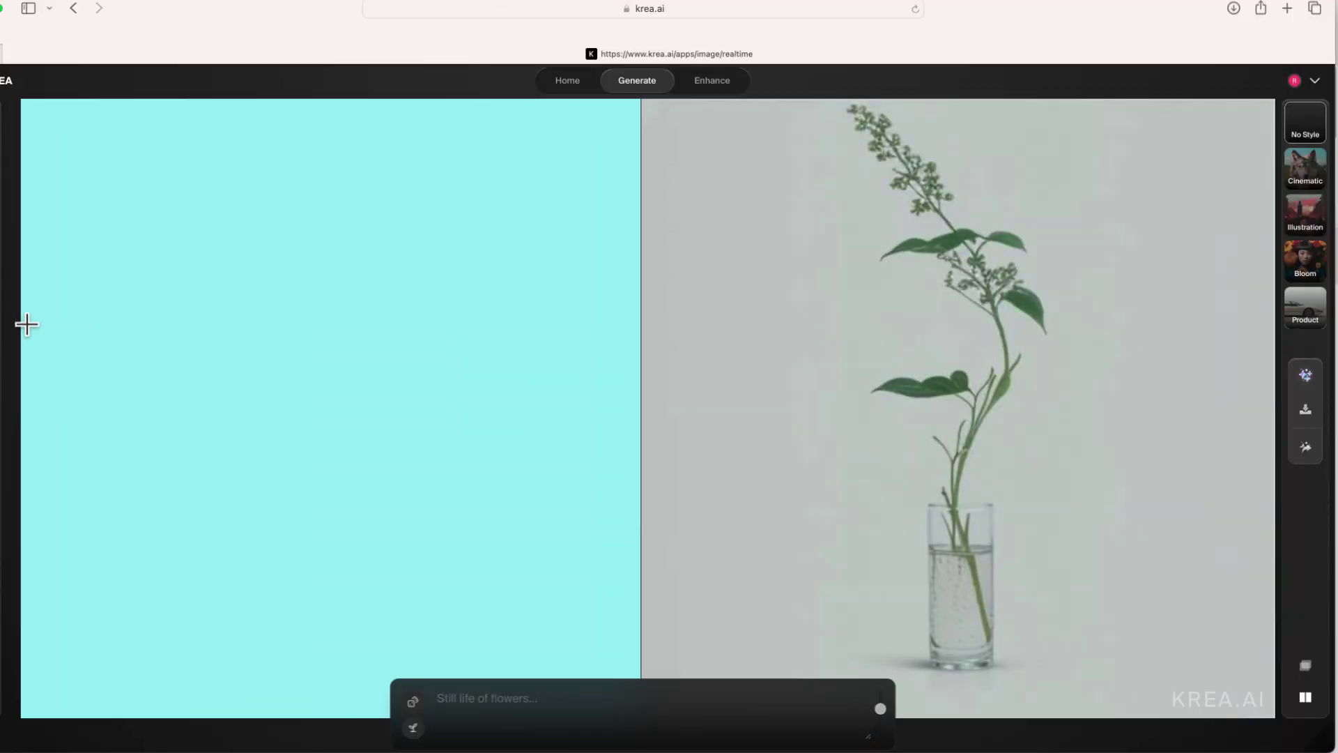
- Lay out side-by-side cyan blocks in rising steps, ending with a tall block at right
mouse_move(23, 286)
left_mouse_down()
mouse_move(131, 636)
mouse_move(131, 688)
left_mouse_up()
left_click_drag(129, 349, 232, 718)
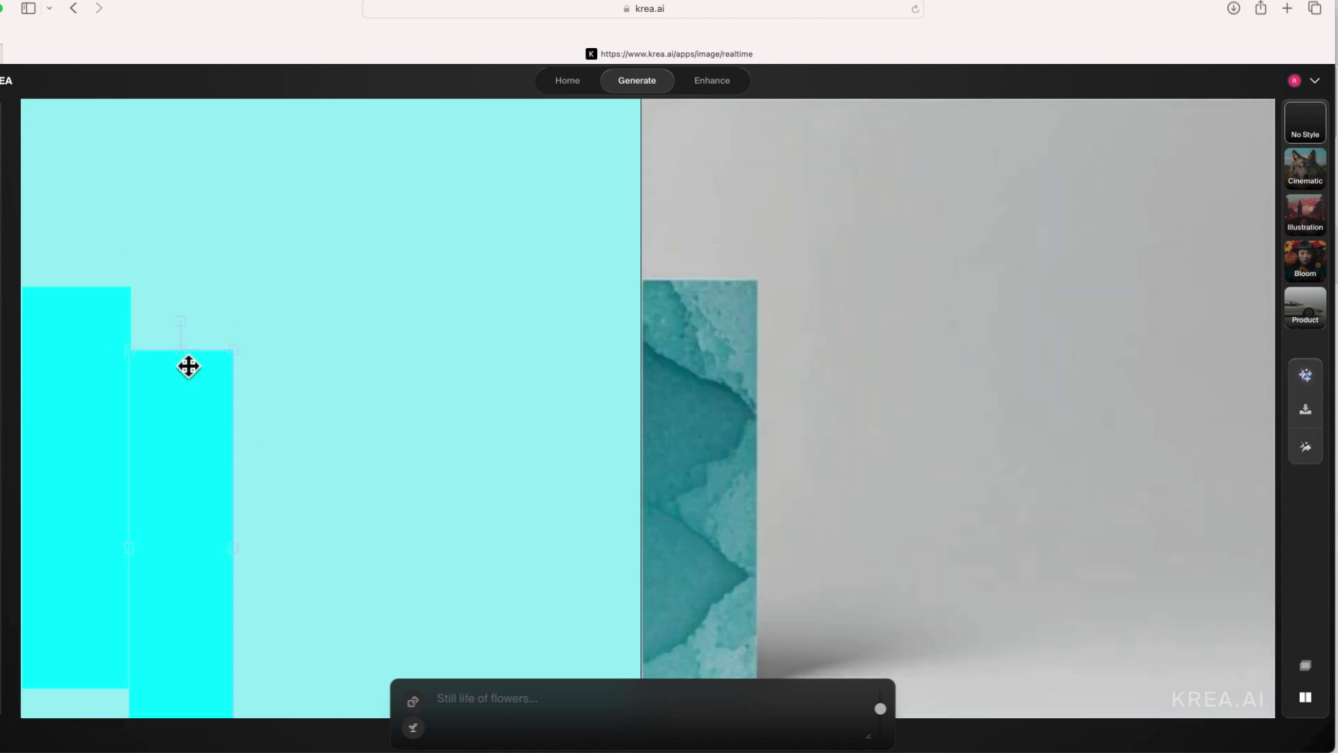
mouse_move(188, 366)
left_mouse_down()
mouse_move(178, 344)
mouse_move(346, 717)
left_mouse_up()
left_click_drag(318, 274, 422, 717)
left_click_drag(421, 275, 478, 175)
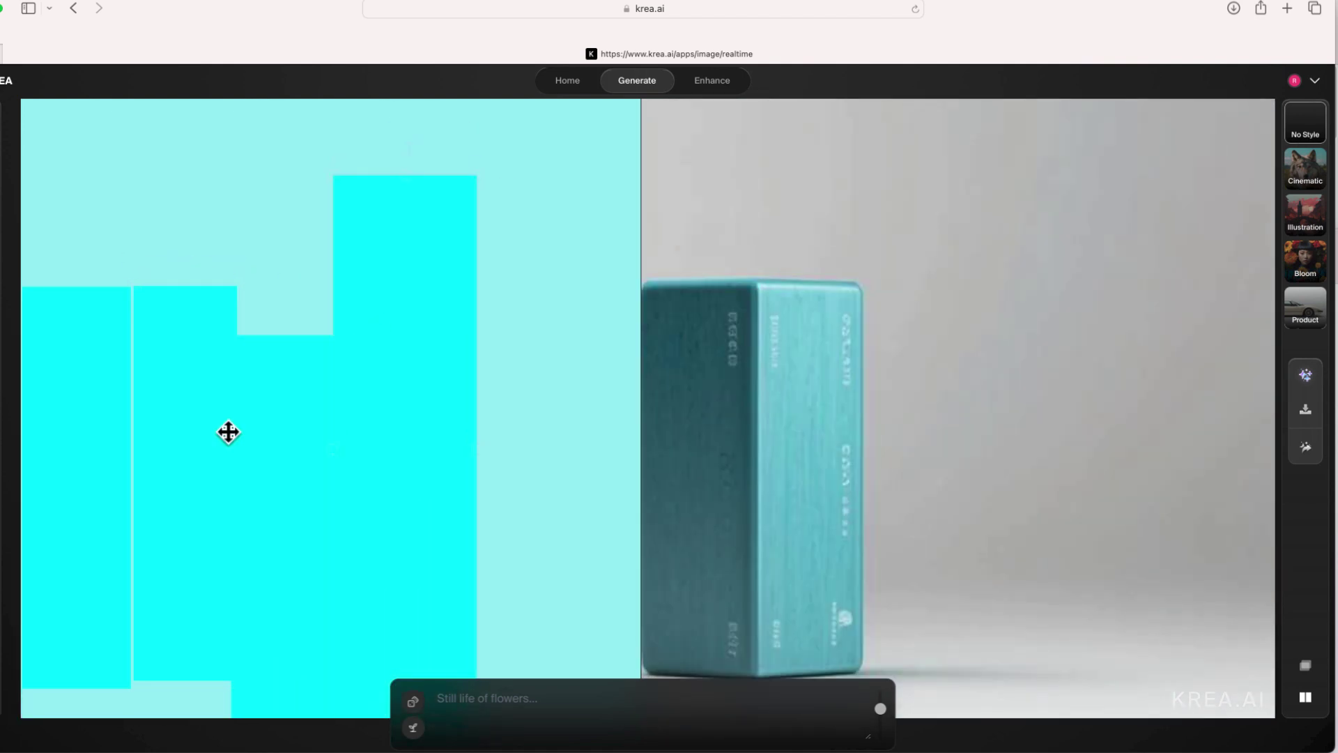
left_click_drag(477, 678, 612, 282)
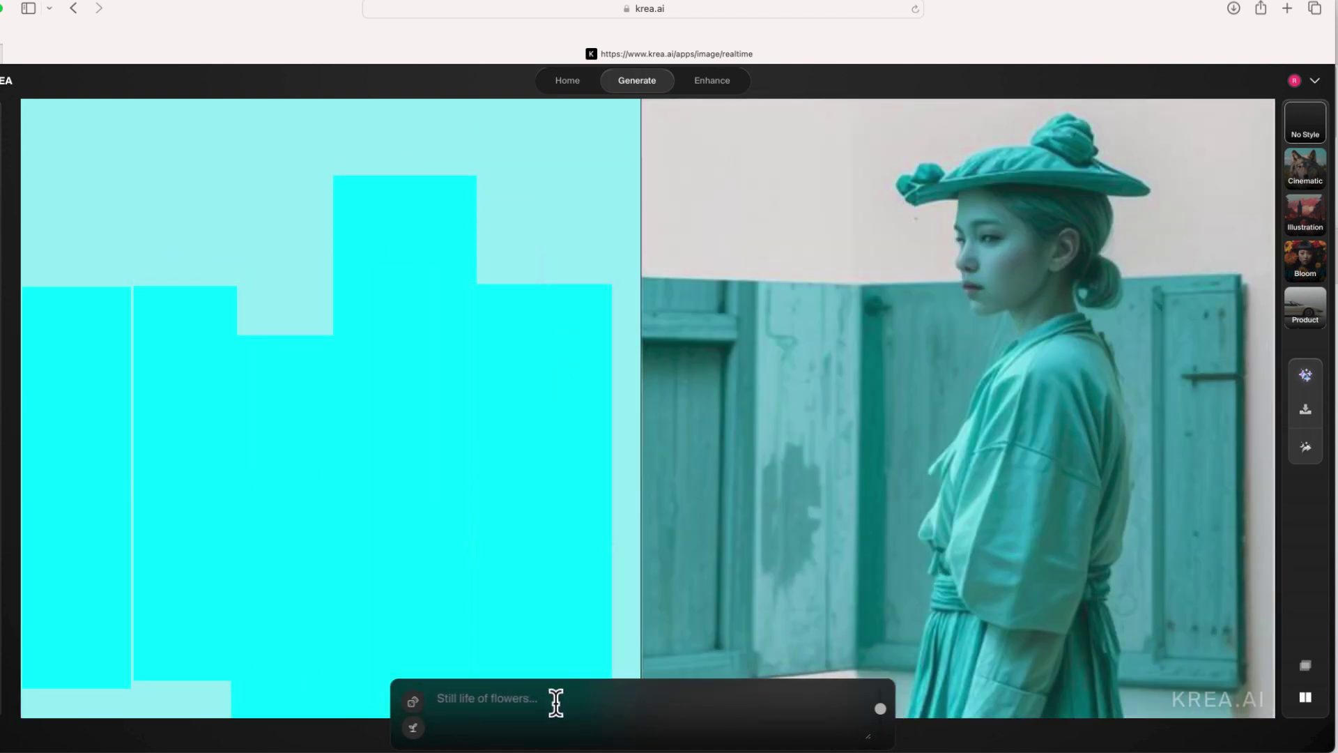
- Set the prompt to 'New York City skyscrapers' and try Cinematic, Illustration, then Bloom styles
left_click(556, 704)
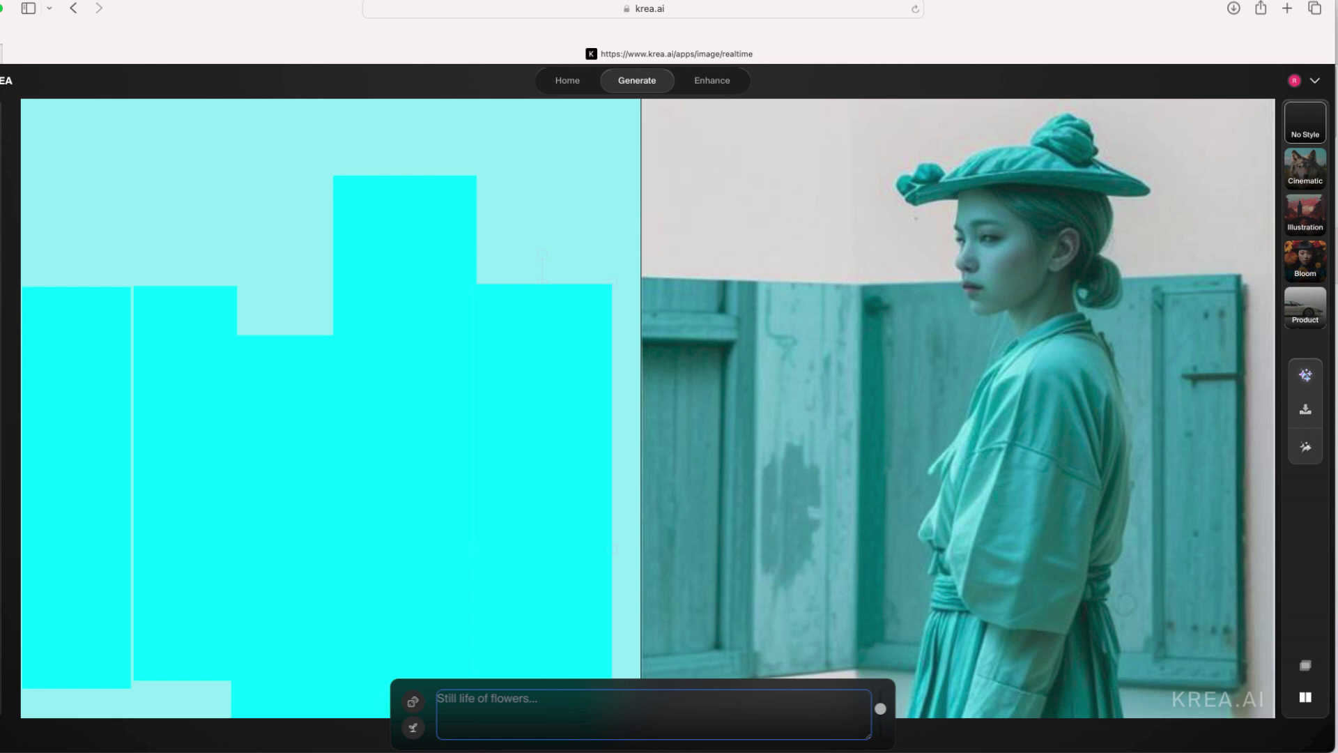
type("New York City ")
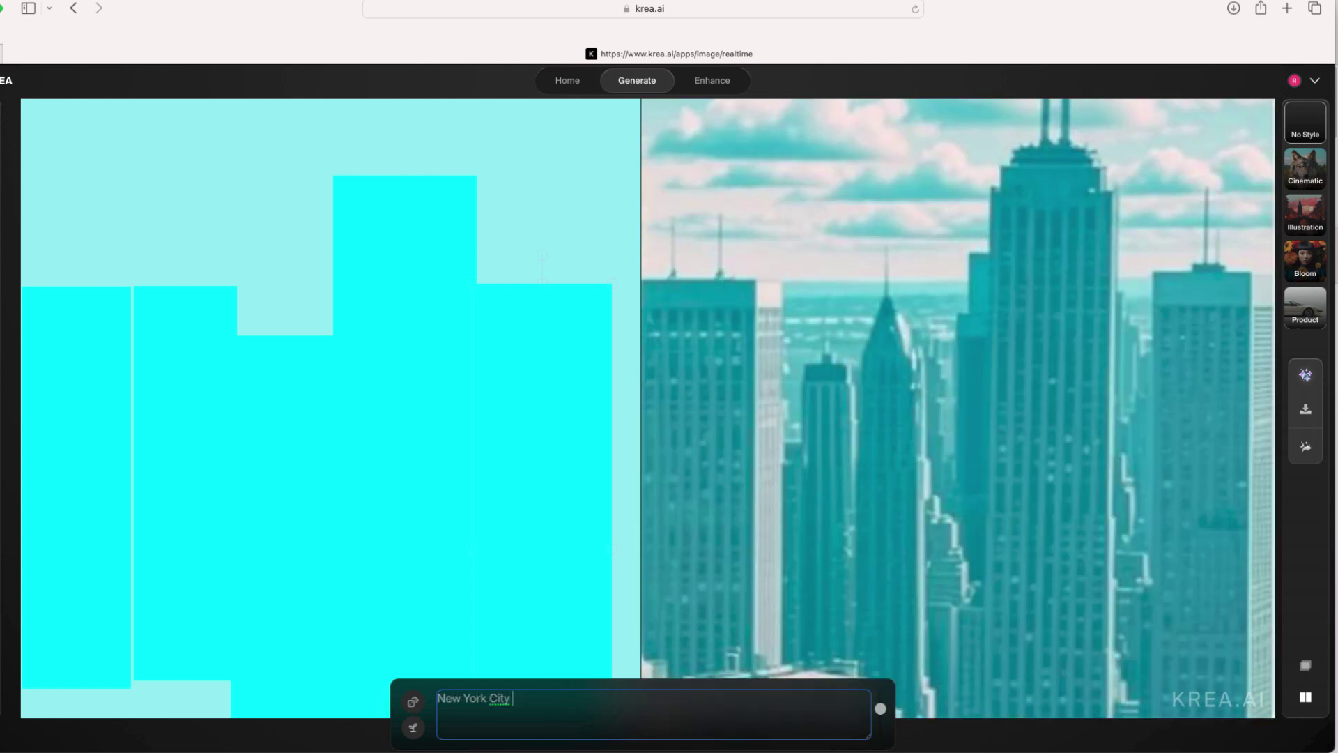
type("skyscrapers")
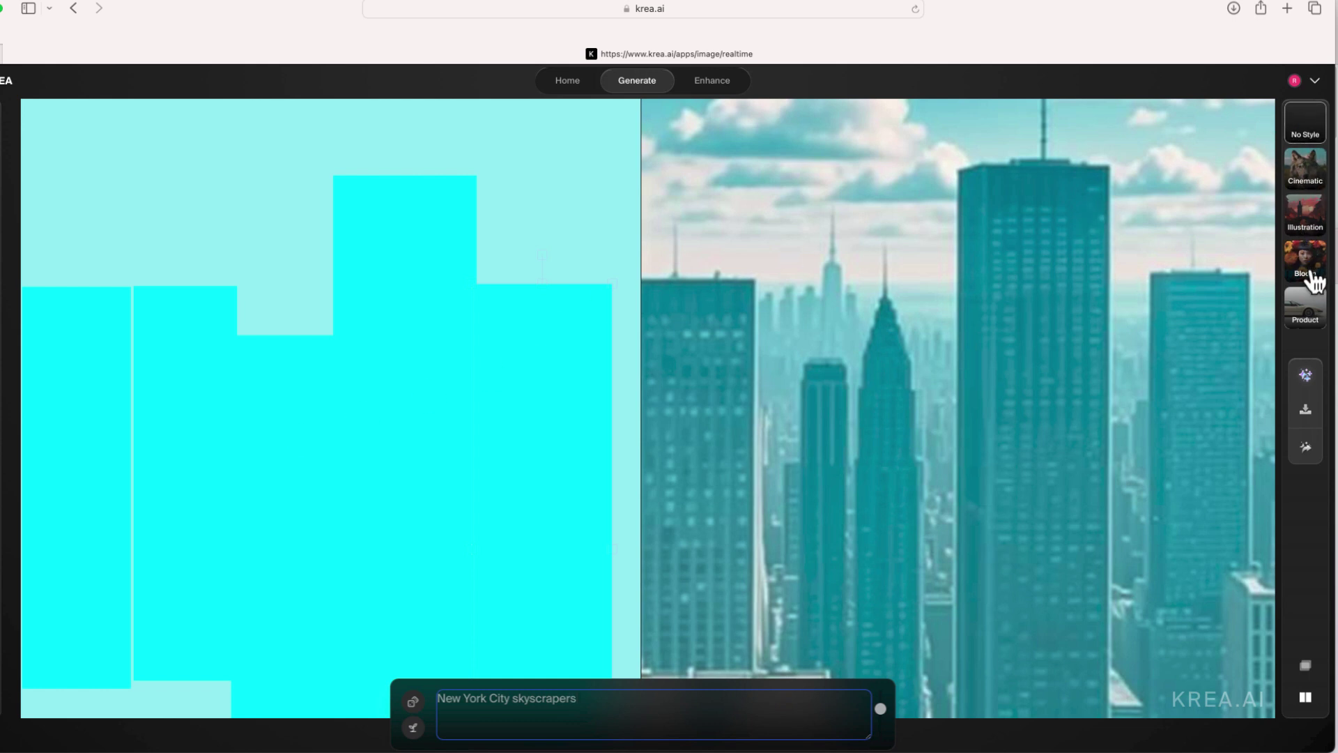
left_click(1320, 178)
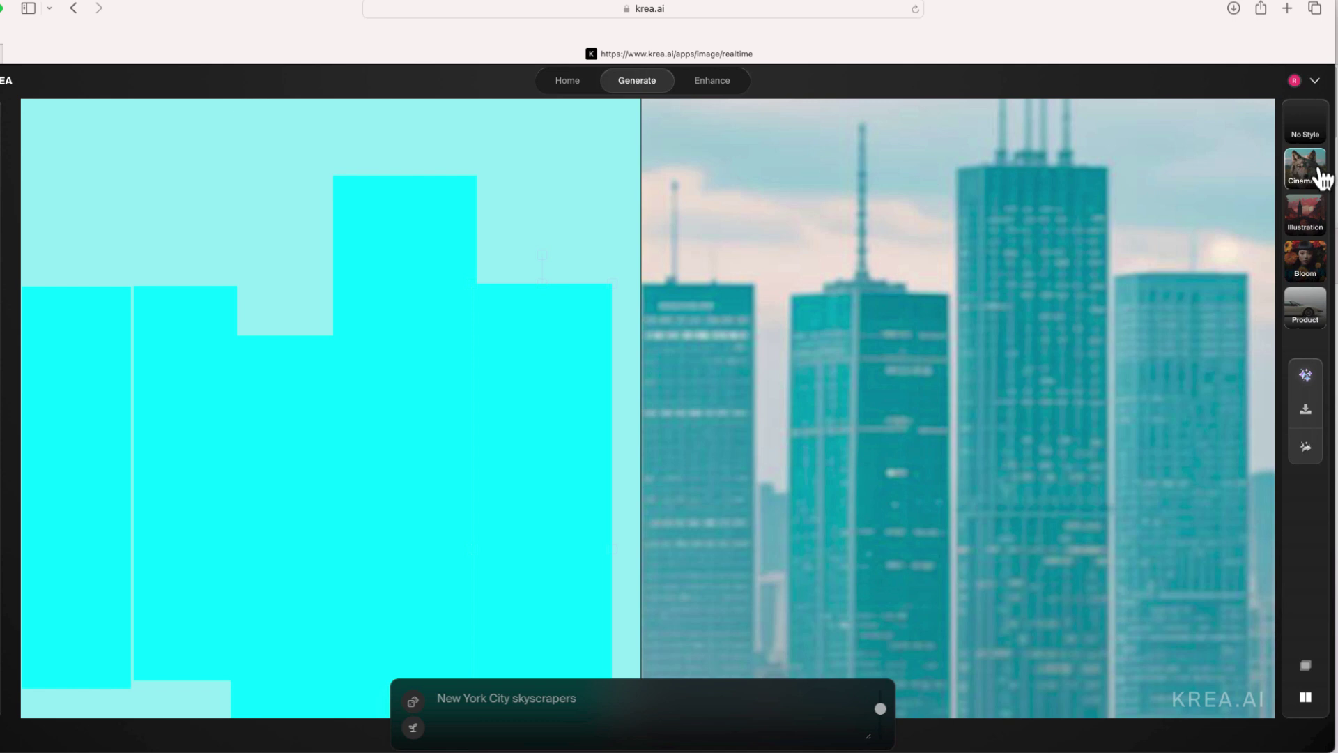
left_click(1315, 223)
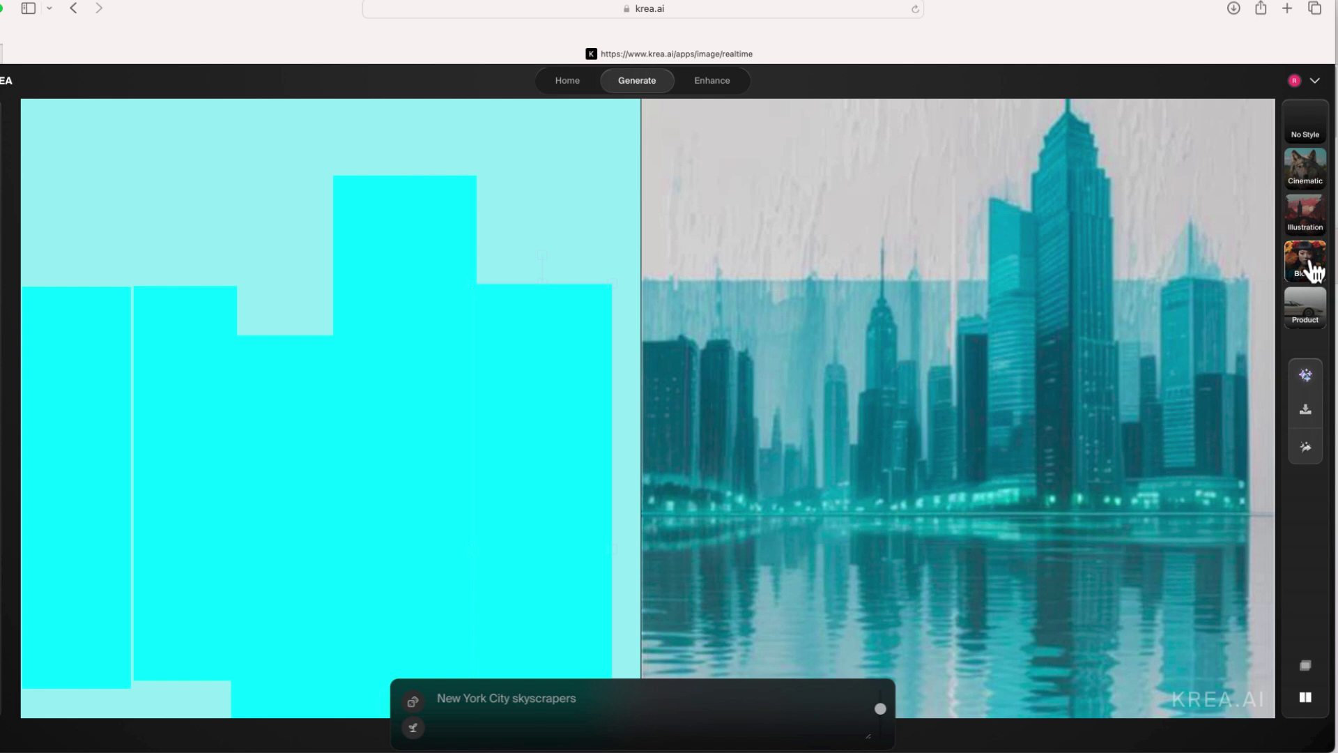
left_click(1315, 269)
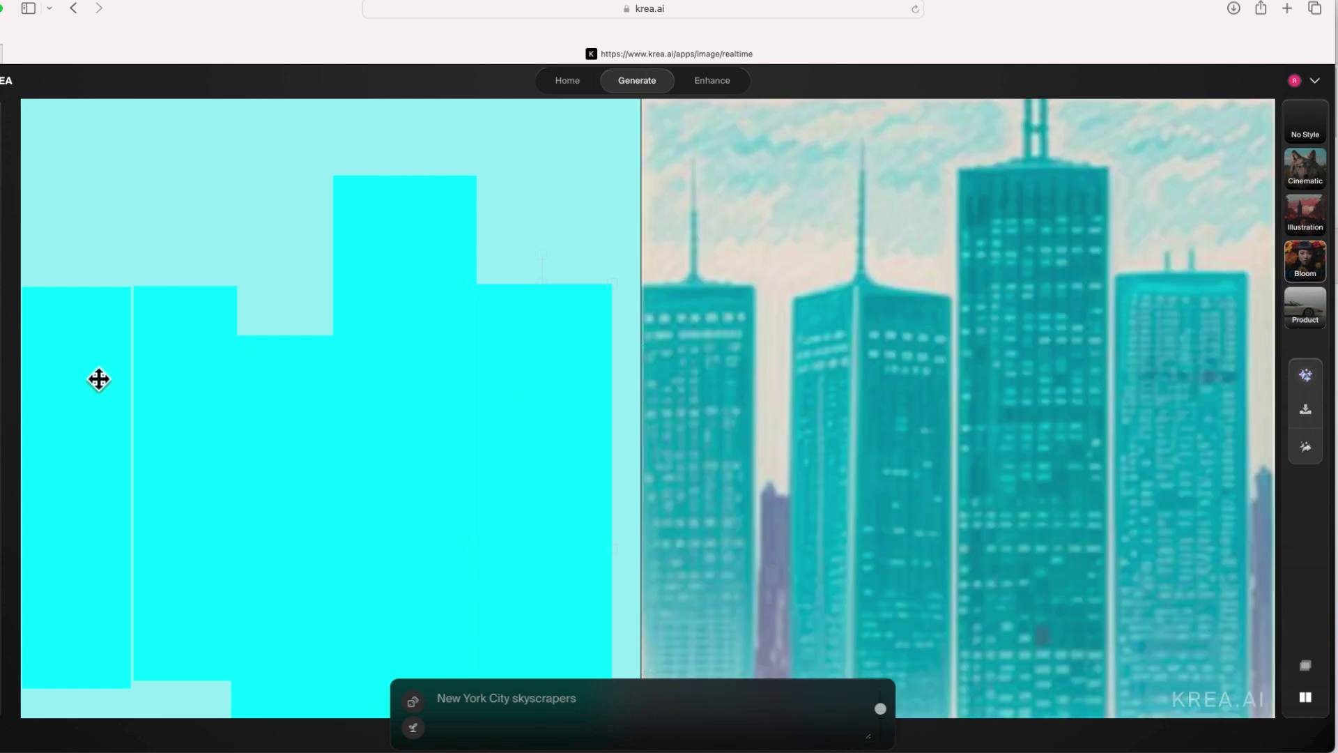
- Rearrange the skyline's building blocks into new positions and download the generated skyline image
mouse_move(80, 385)
left_mouse_down()
mouse_move(92, 440)
mouse_move(80, 480)
left_mouse_up()
mouse_move(158, 415)
left_mouse_down()
mouse_move(153, 399)
mouse_move(294, 397)
left_mouse_up()
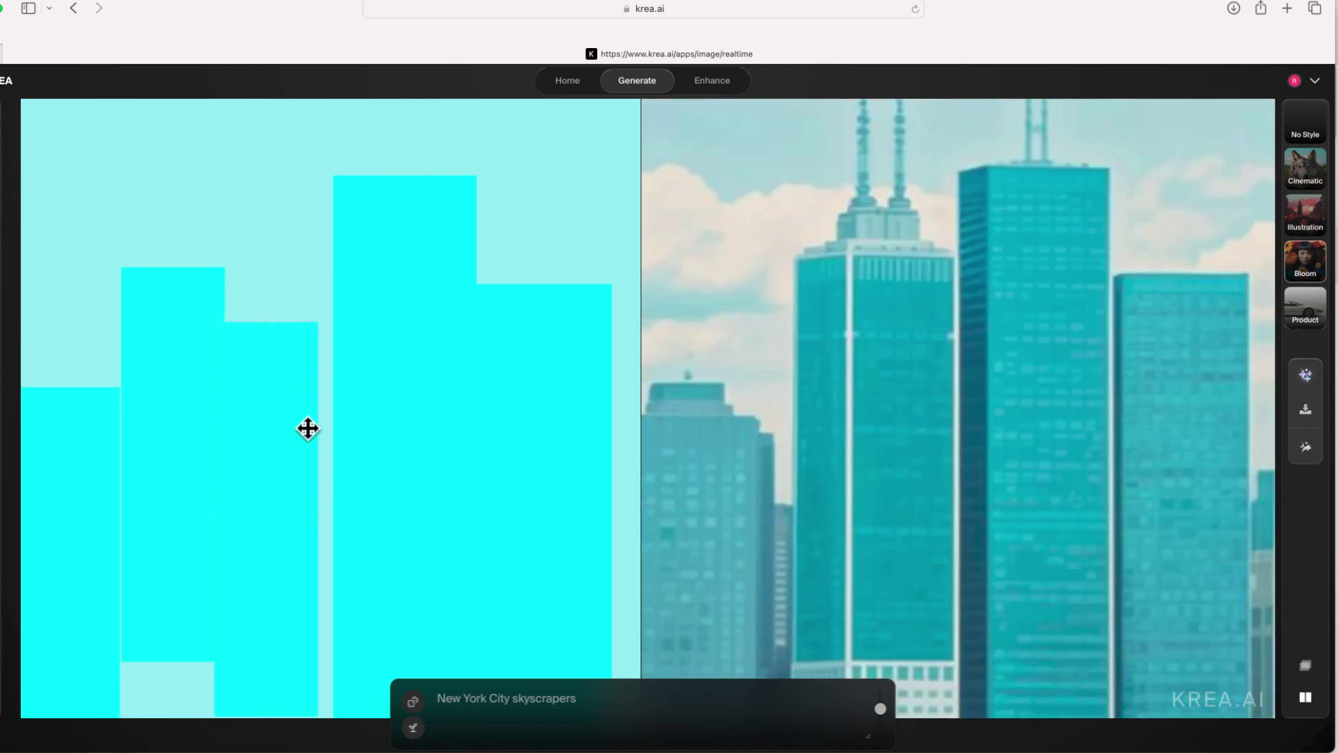
left_click_drag(308, 429, 502, 395)
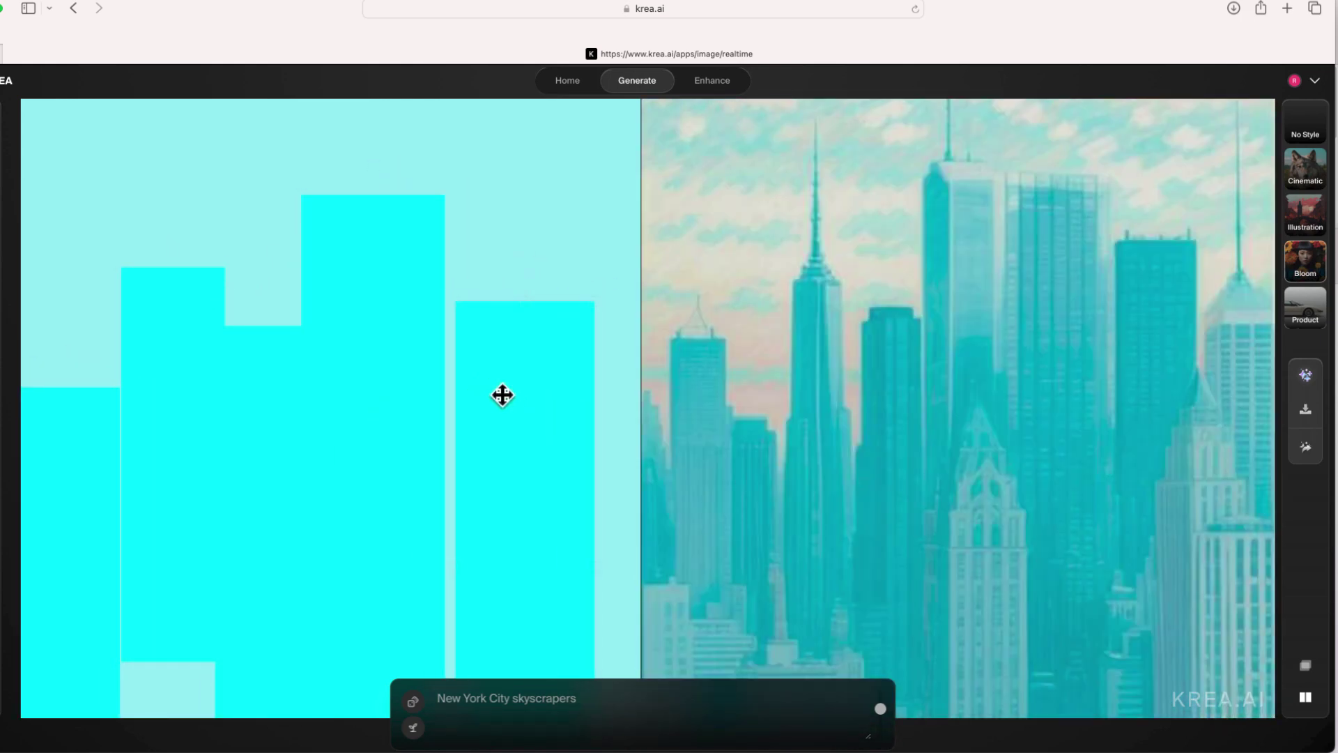
left_click_drag(356, 410, 391, 442)
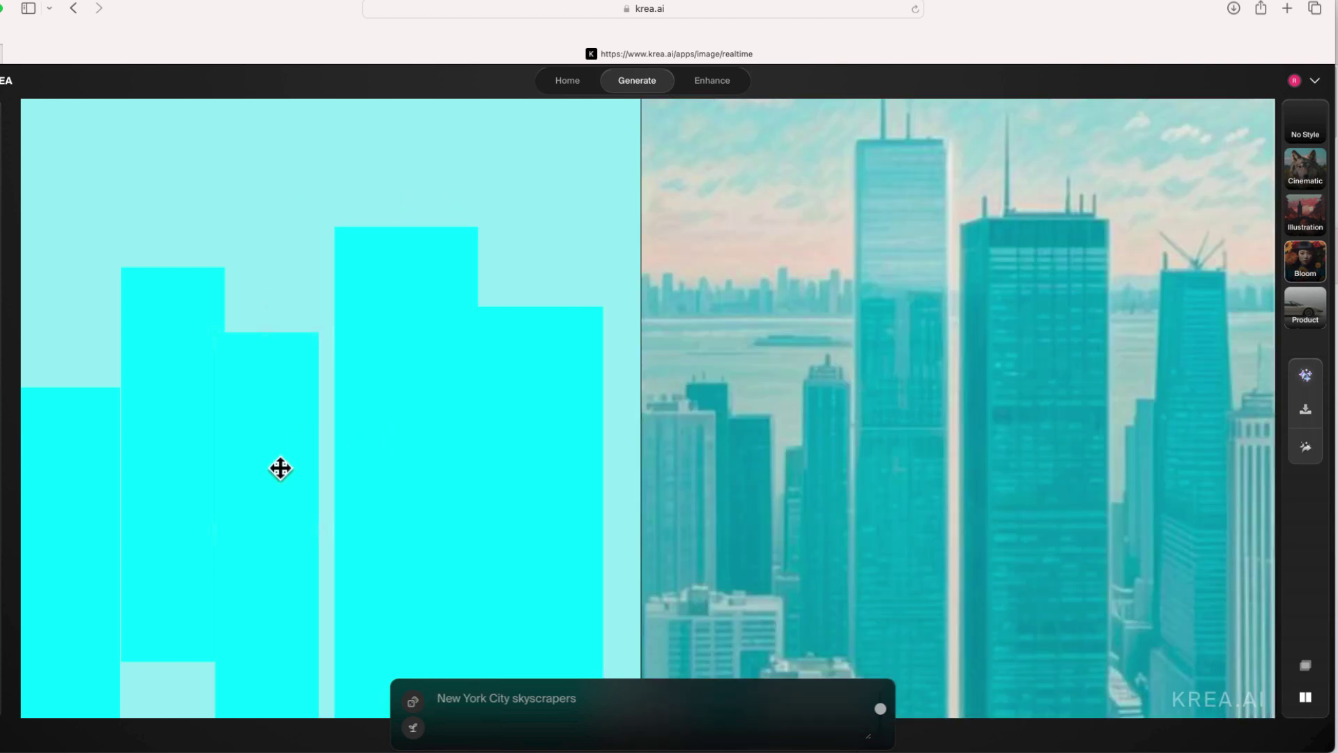
left_click_drag(186, 451, 186, 478)
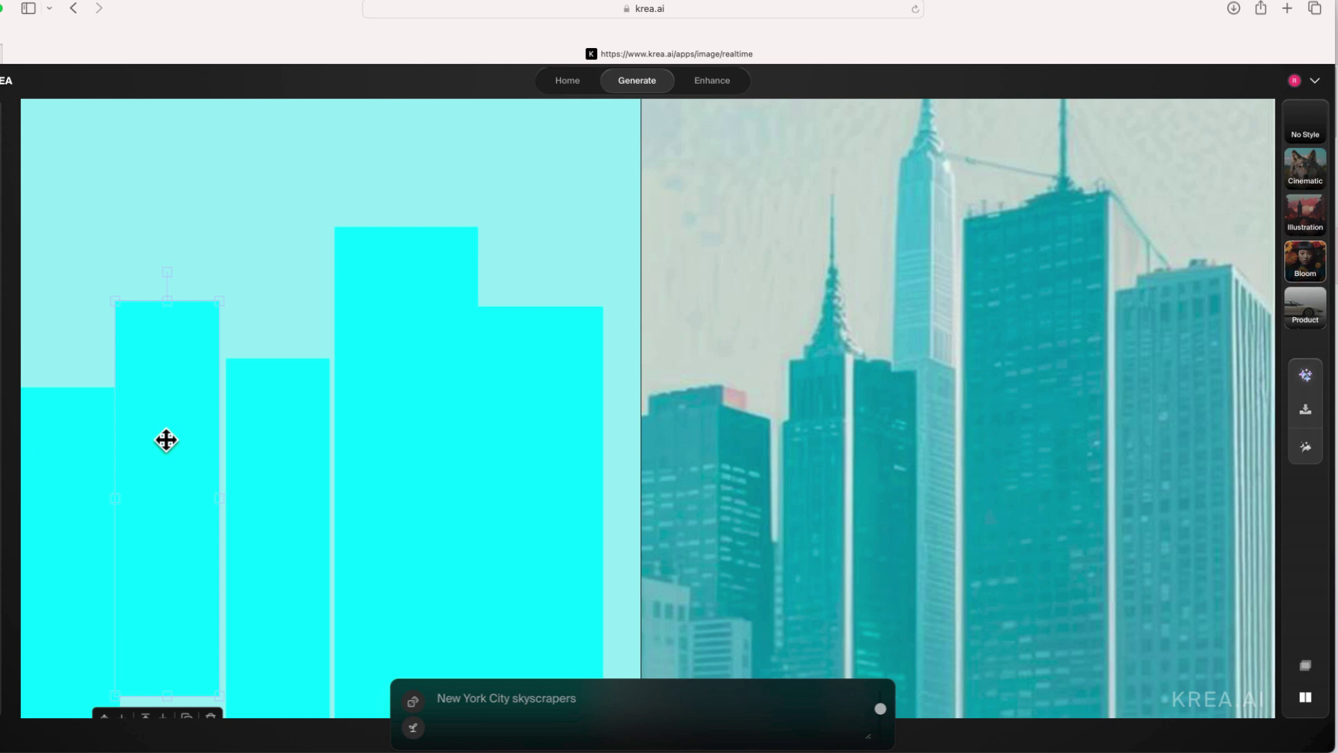
left_click(1308, 413)
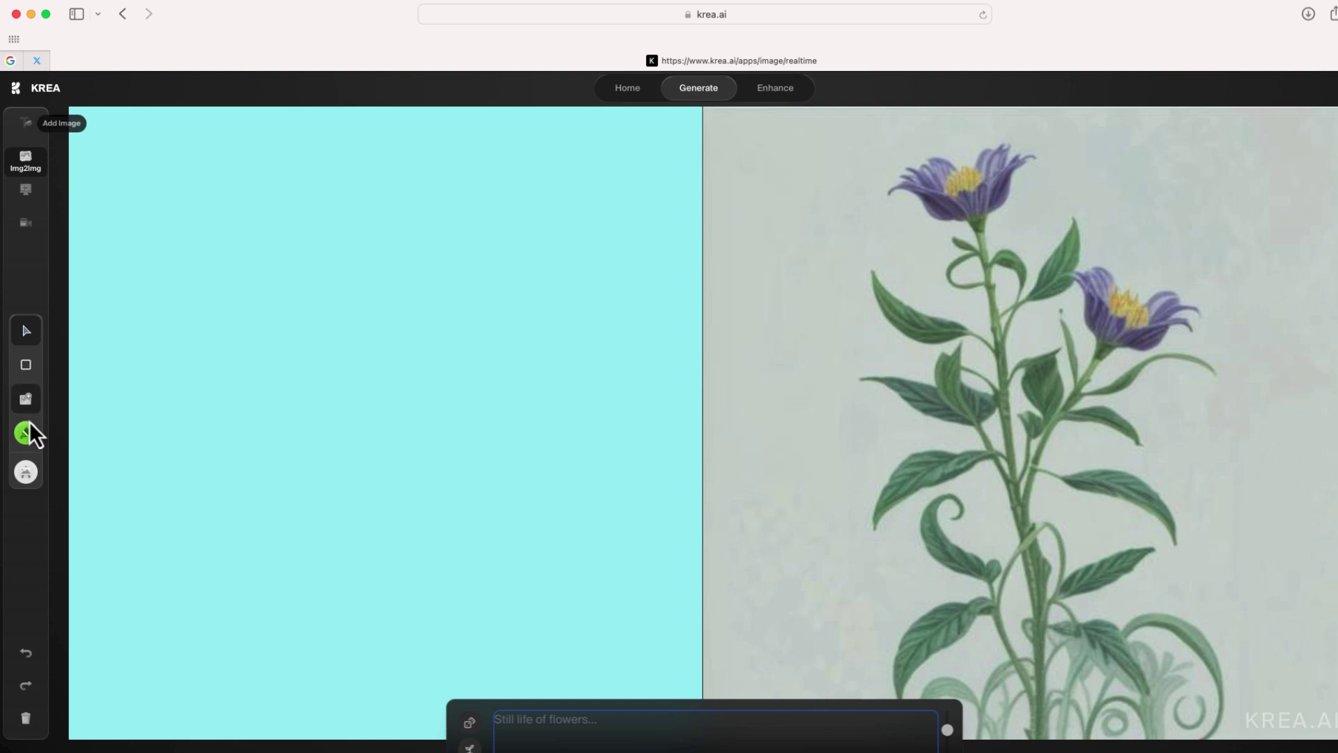
- Switch the brush to orange and sketch the dog's head, body, legs and tail
left_click(27, 435)
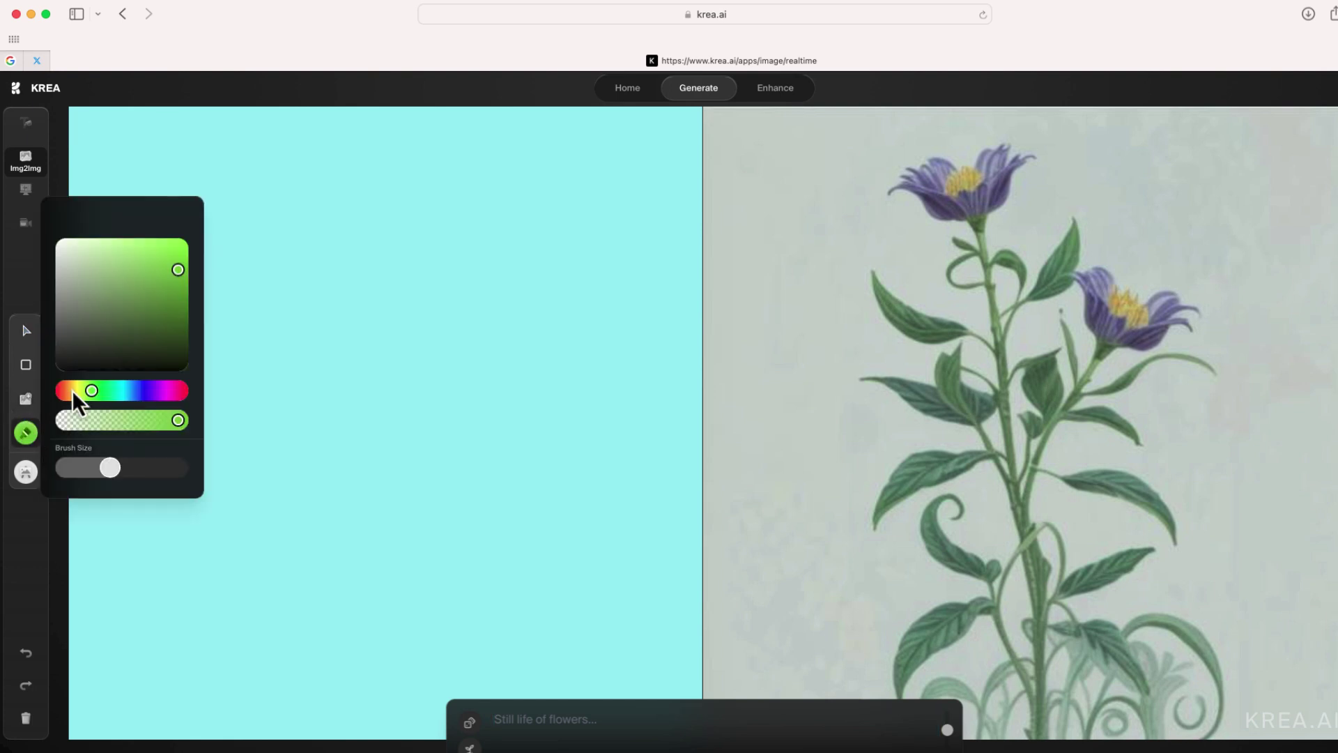
left_click_drag(75, 391, 60, 391)
mouse_move(384, 389)
left_mouse_down()
mouse_move(341, 471)
mouse_move(386, 566)
mouse_move(527, 667)
mouse_move(577, 544)
left_mouse_up()
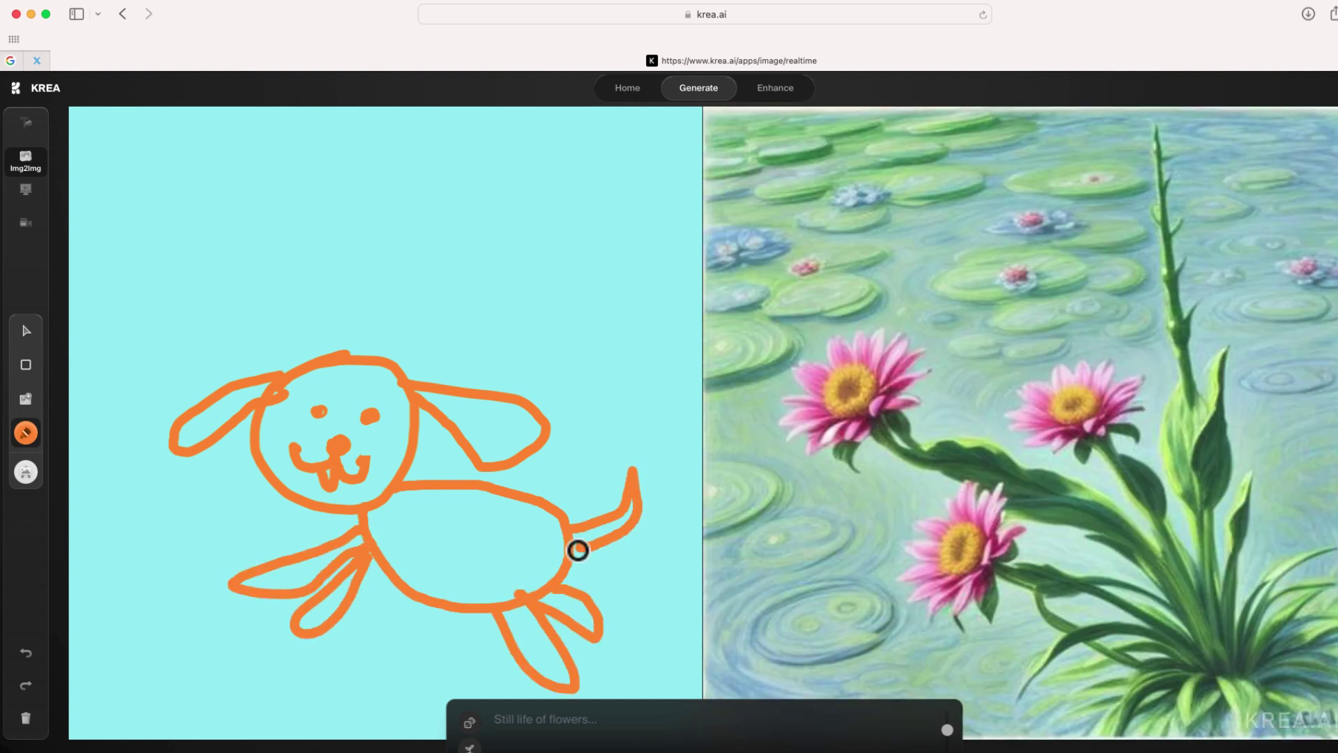
mouse_move(90, 632)
left_mouse_down()
mouse_move(91, 694)
mouse_move(236, 708)
mouse_move(95, 644)
mouse_move(241, 636)
left_mouse_up()
- Add the red bowl with blue water and drops, then begin the scene prompt
left_click(26, 432)
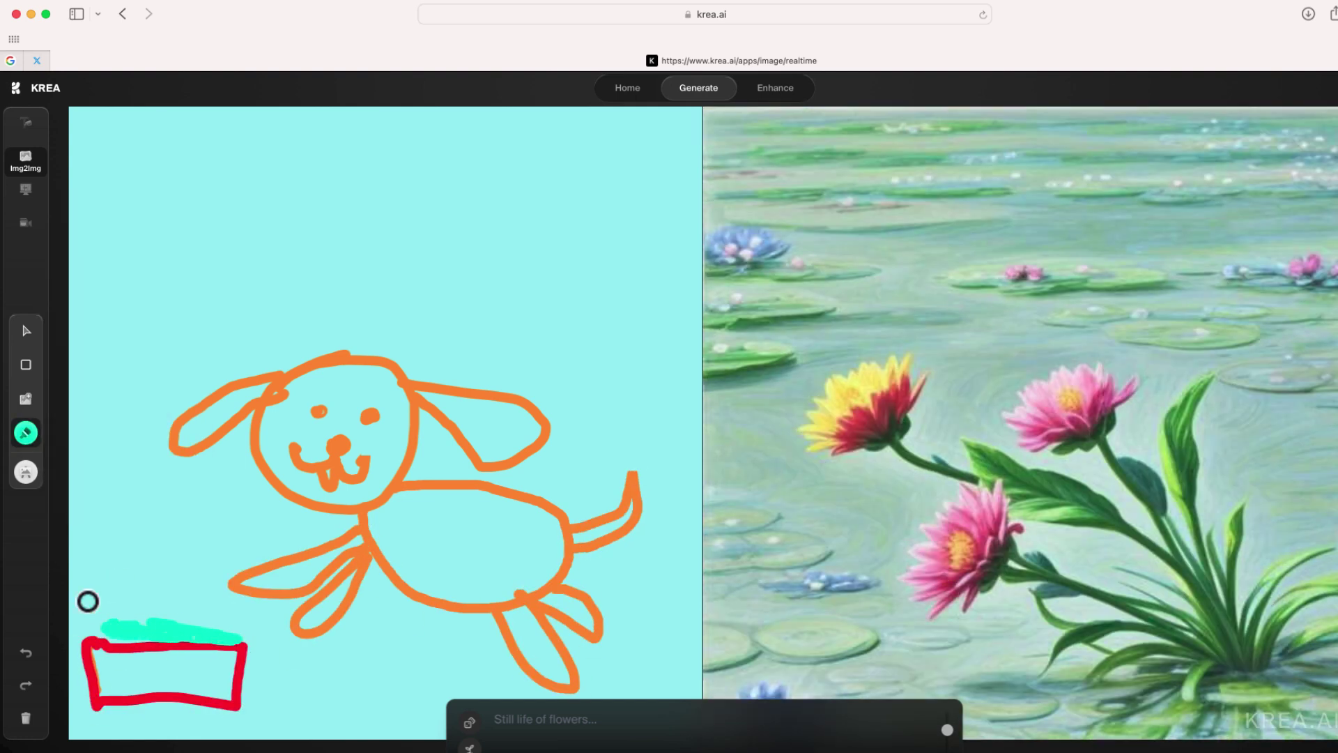
left_click(26, 432)
left_click_drag(120, 390, 162, 390)
left_click_drag(105, 629, 235, 638)
left_click(581, 728)
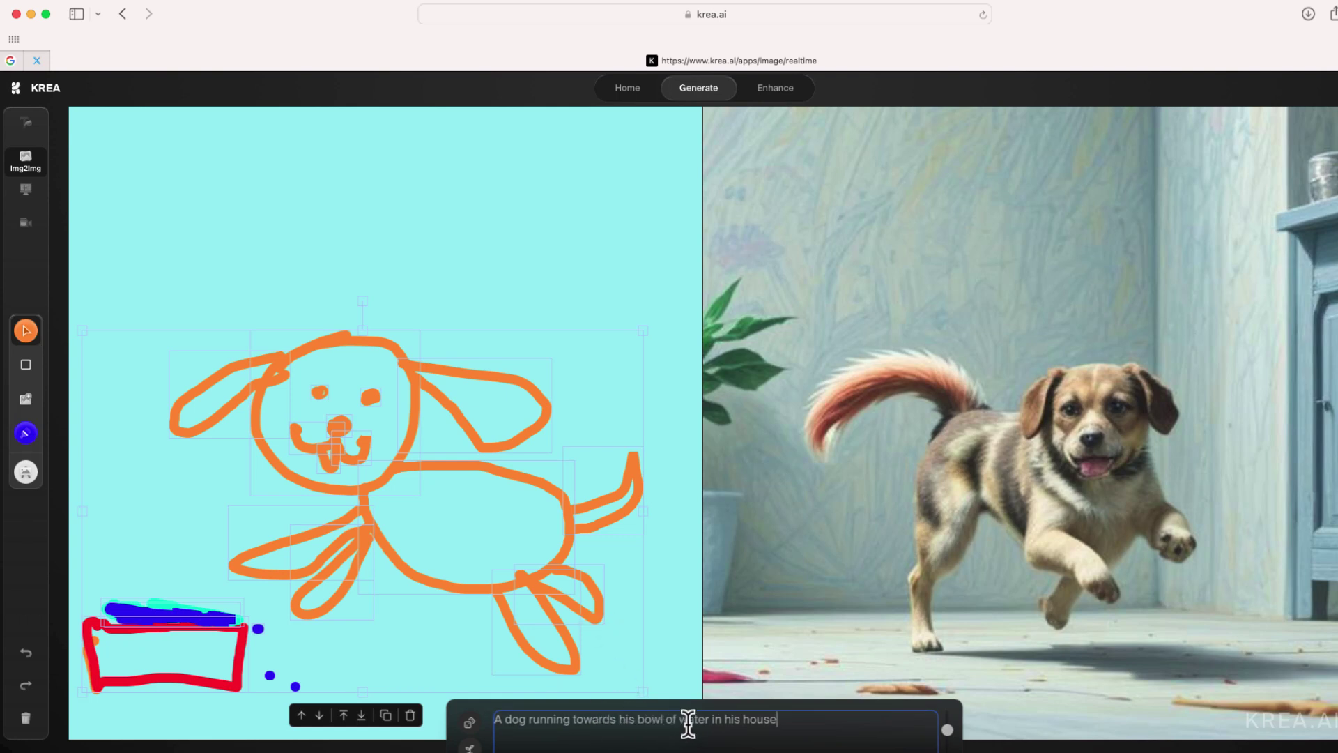
- Select the whole dog sketch and bowl and move them higher on the canvas
left_click(498, 575)
left_click(495, 564)
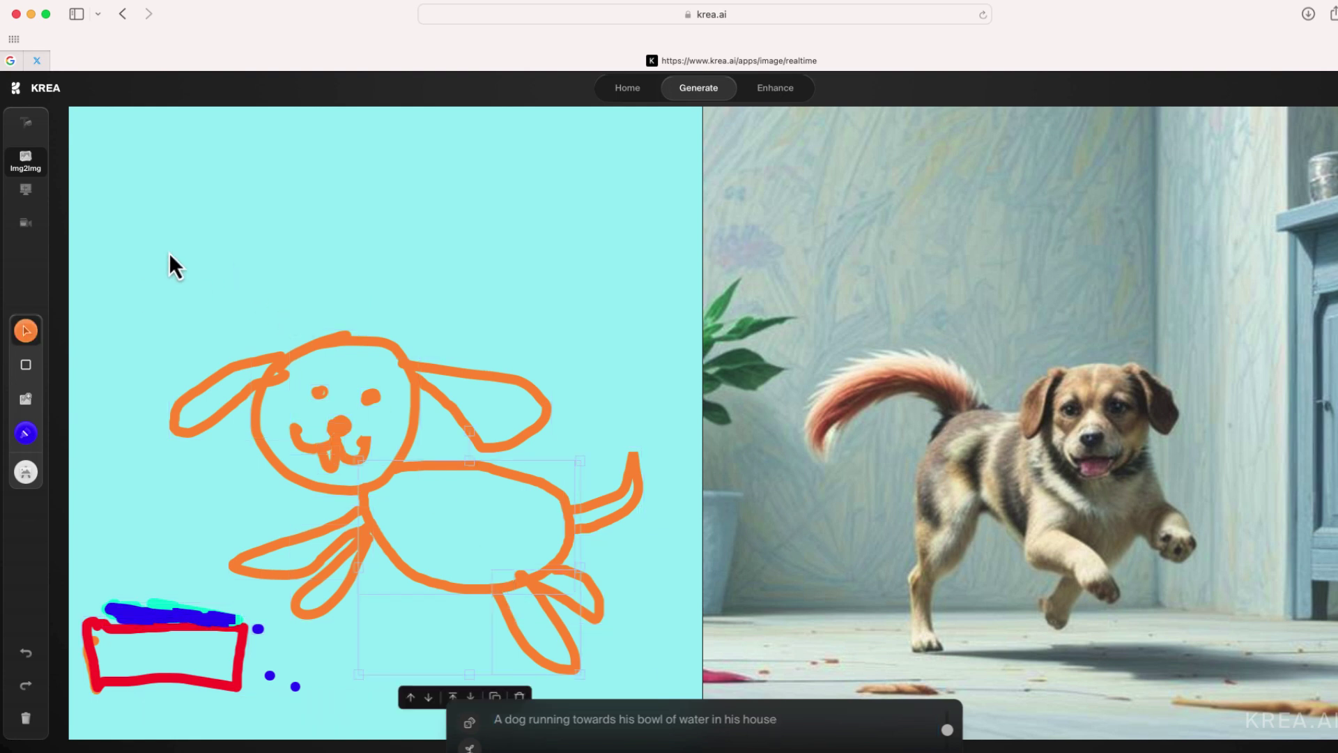
left_click_drag(141, 223, 676, 700)
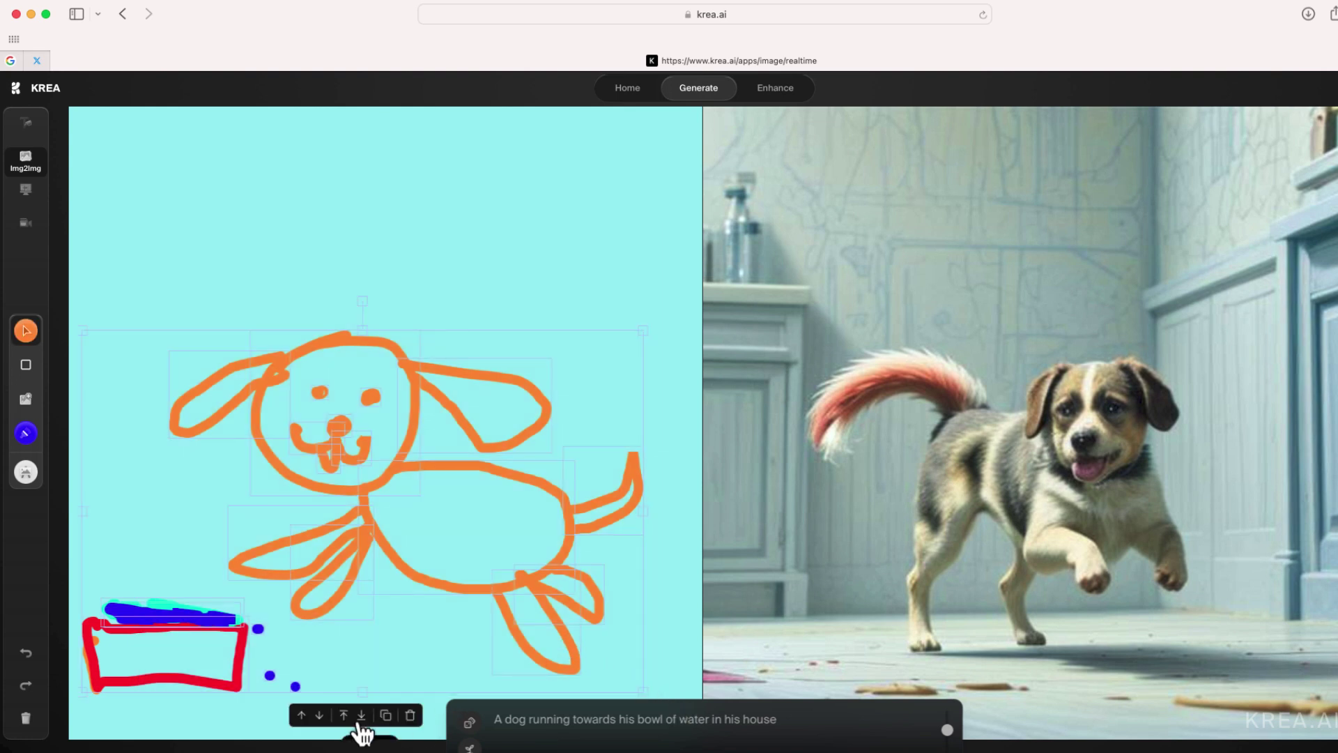
left_click_drag(447, 595, 456, 491)
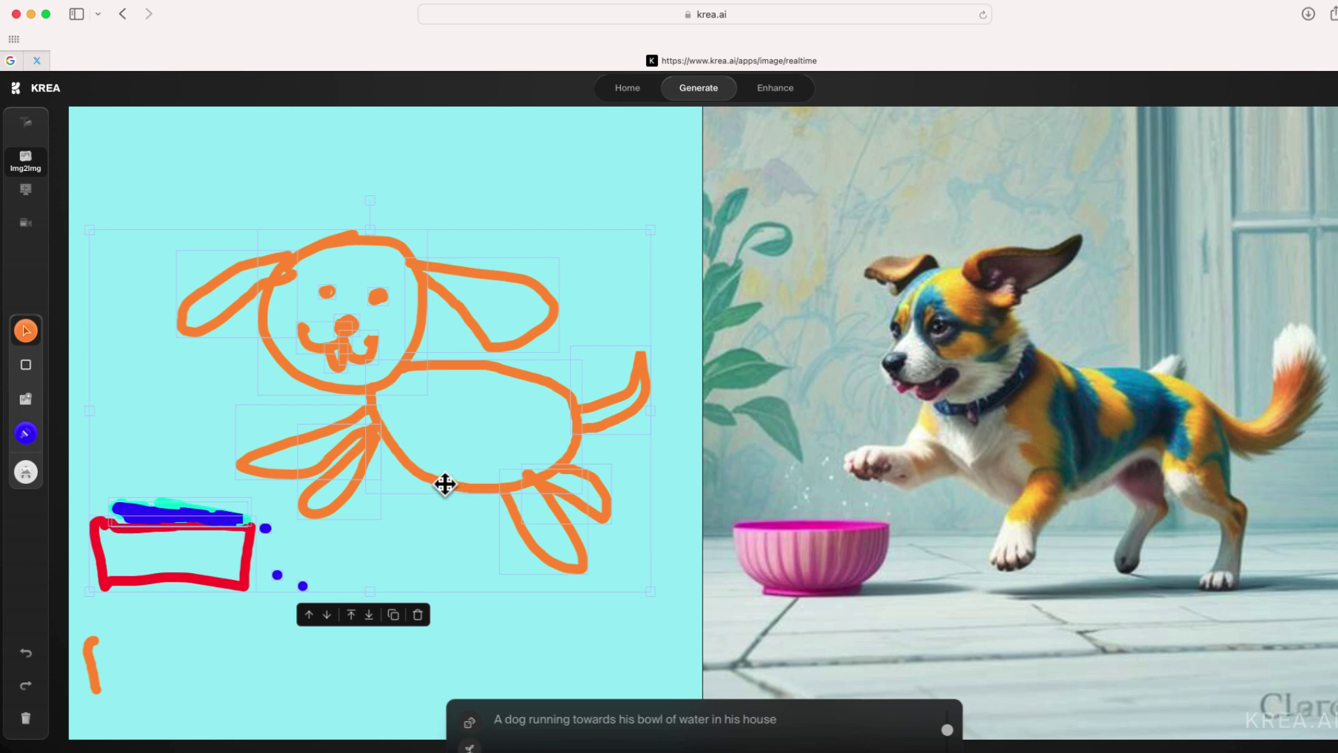
- Reselect the full dog sketch and nudge it slightly to the right
left_click(391, 373)
left_click(394, 372)
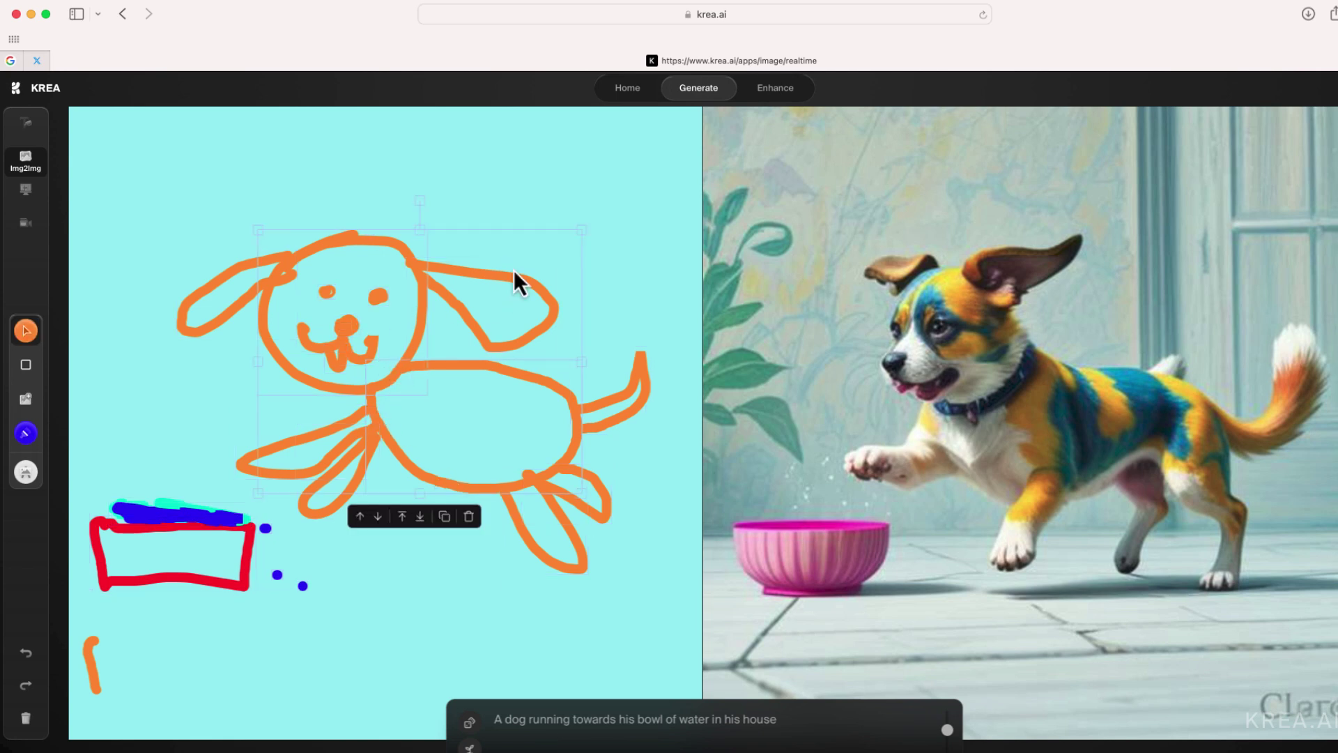
left_click(591, 223)
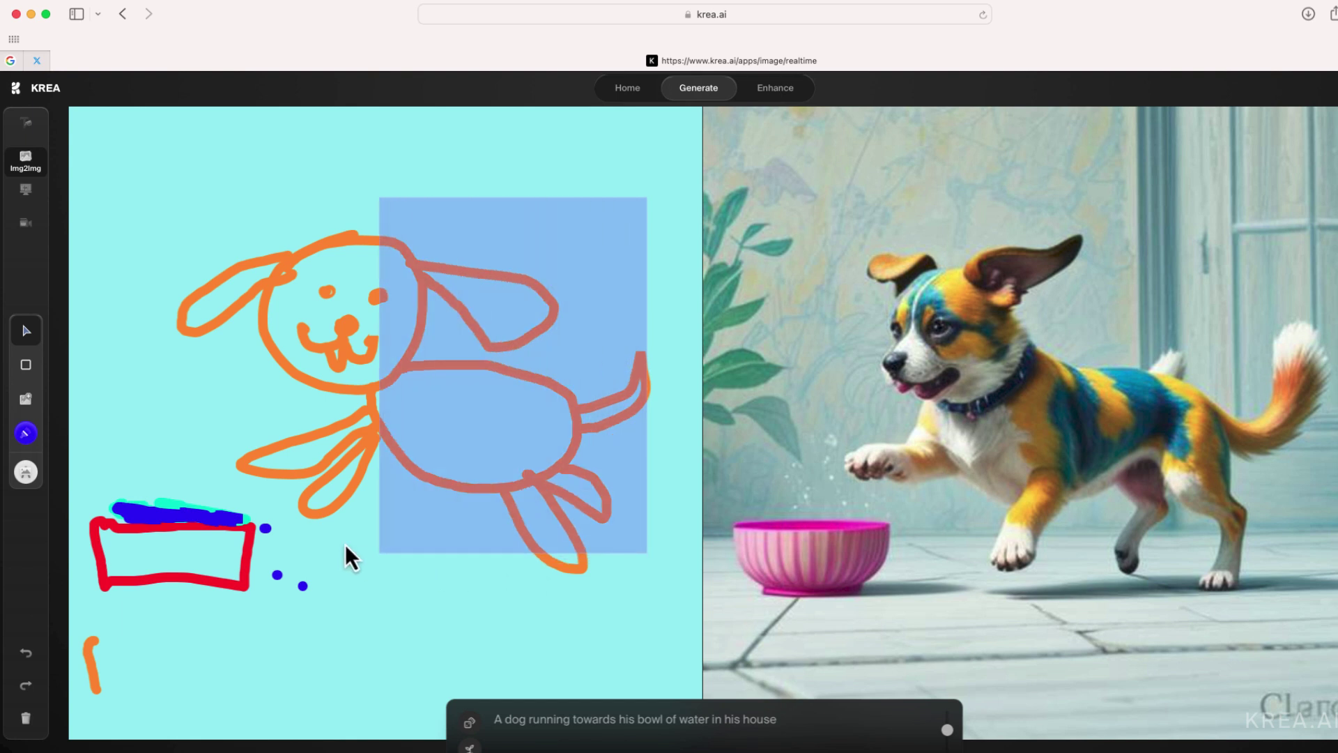
left_click_drag(651, 226, 212, 495)
left_click(417, 420)
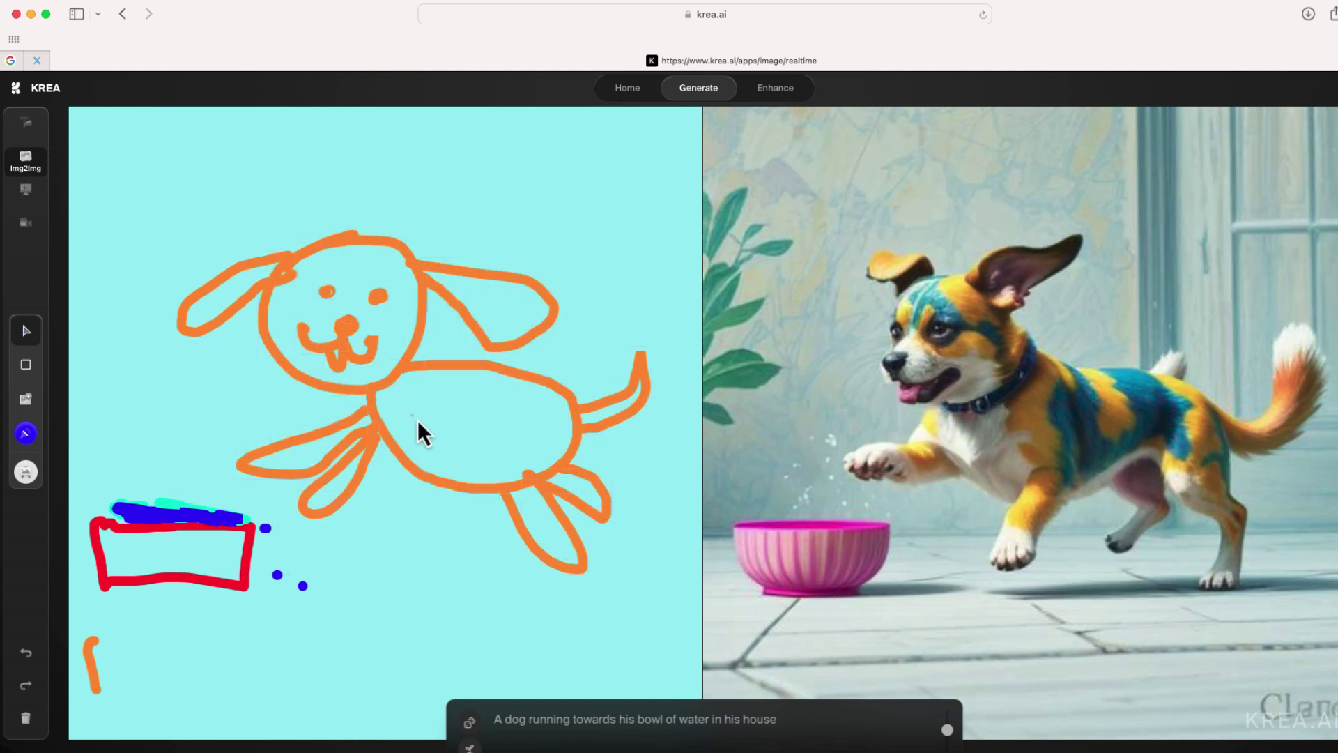
left_click(408, 394)
left_click(289, 315)
left_click_drag(267, 192, 628, 603)
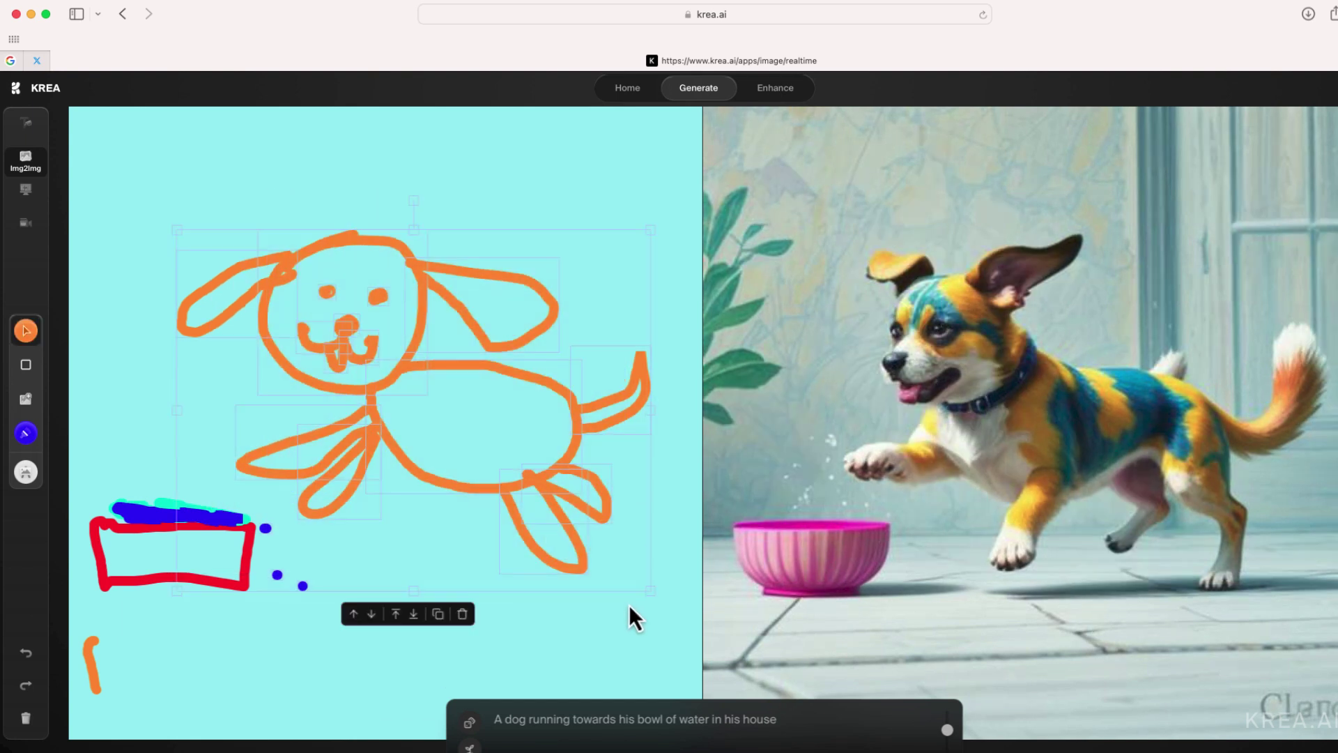
left_click_drag(349, 390, 359, 393)
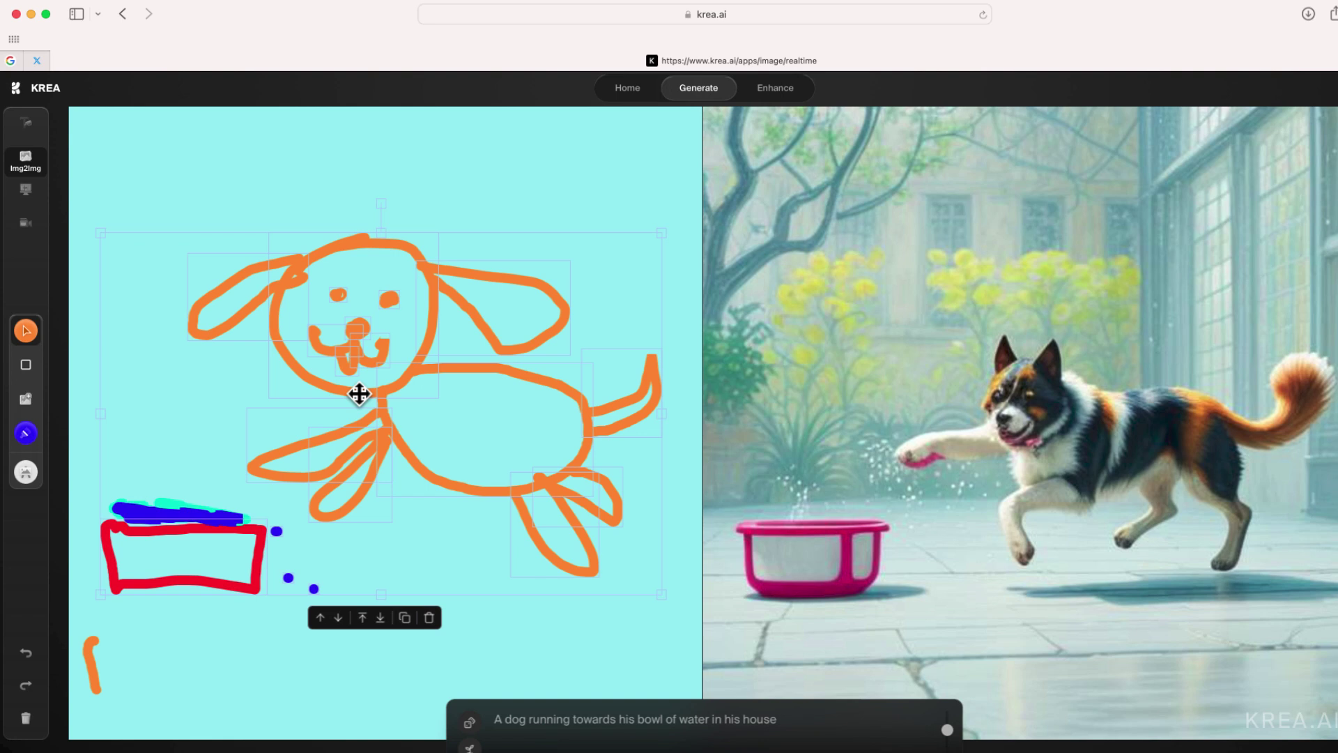